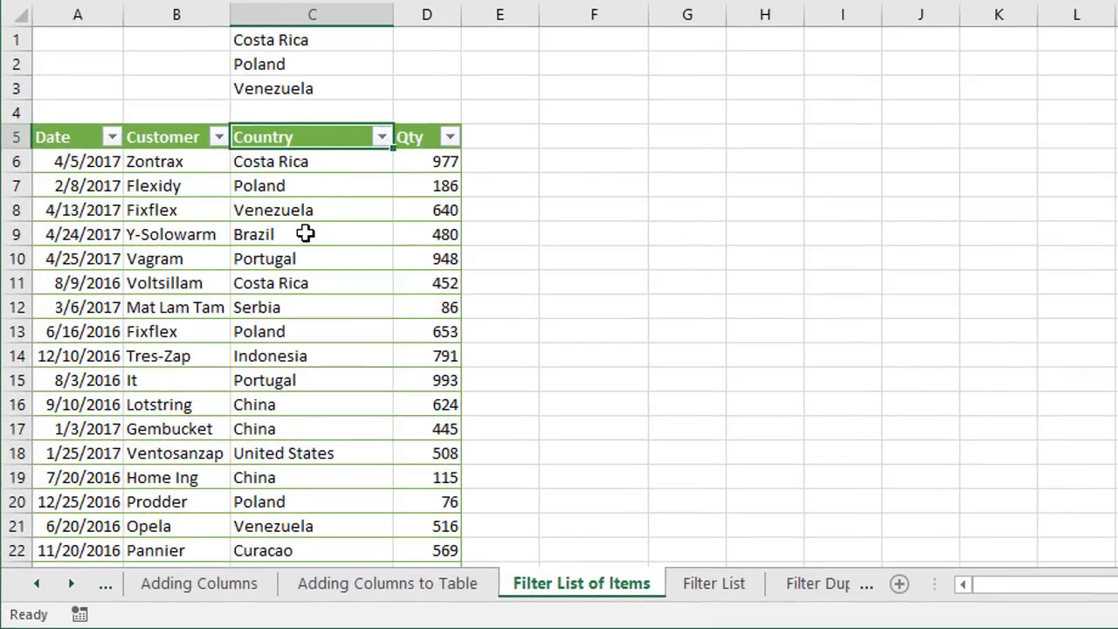
# Step: Look over the Country filter options and the Filter List sheet, then return to the sales sheet
pyautogui.click(382, 137)
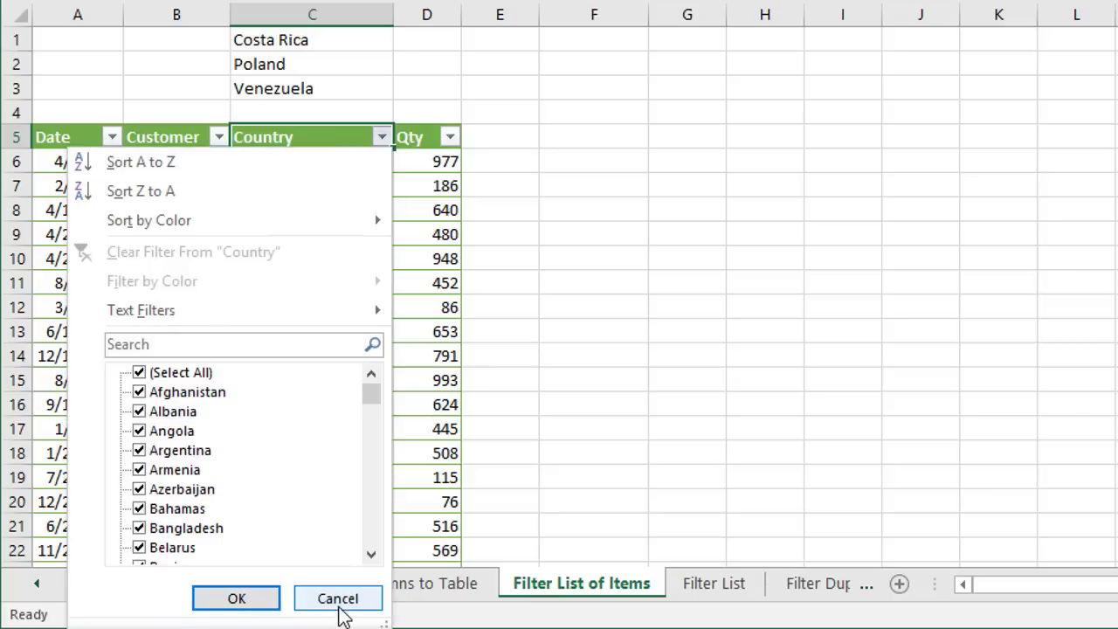
pyautogui.click(340, 603)
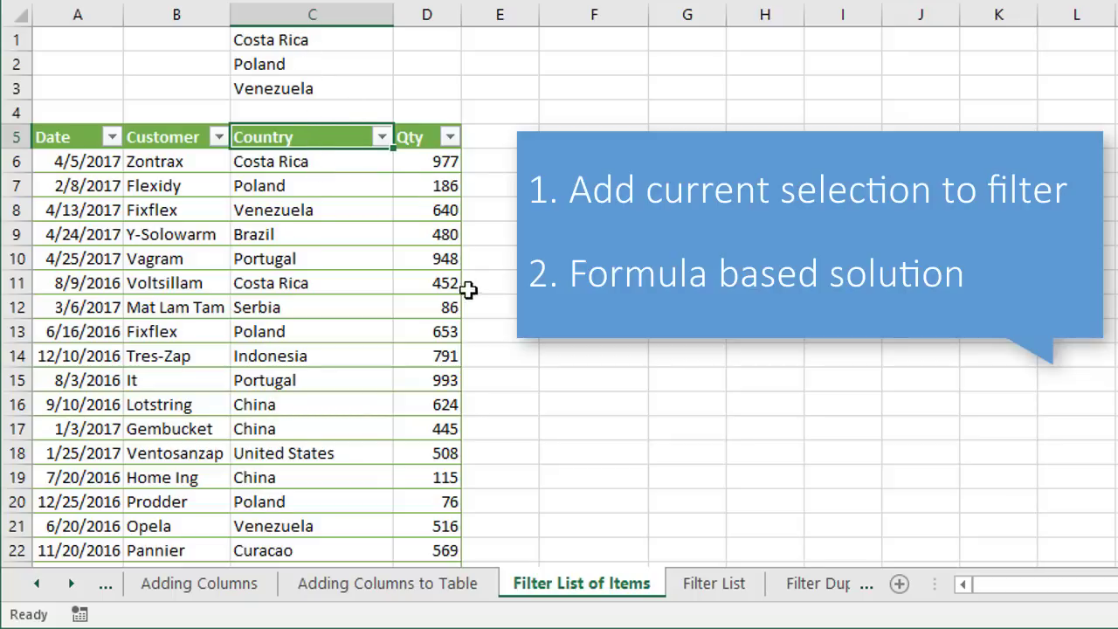
pyautogui.click(706, 583)
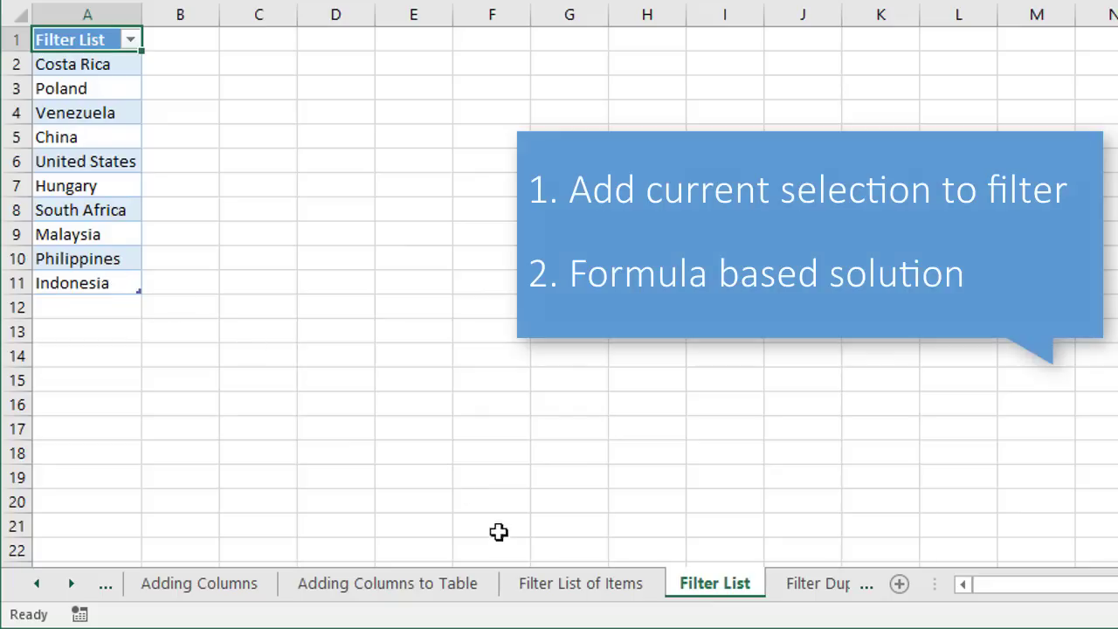
pyautogui.click(542, 584)
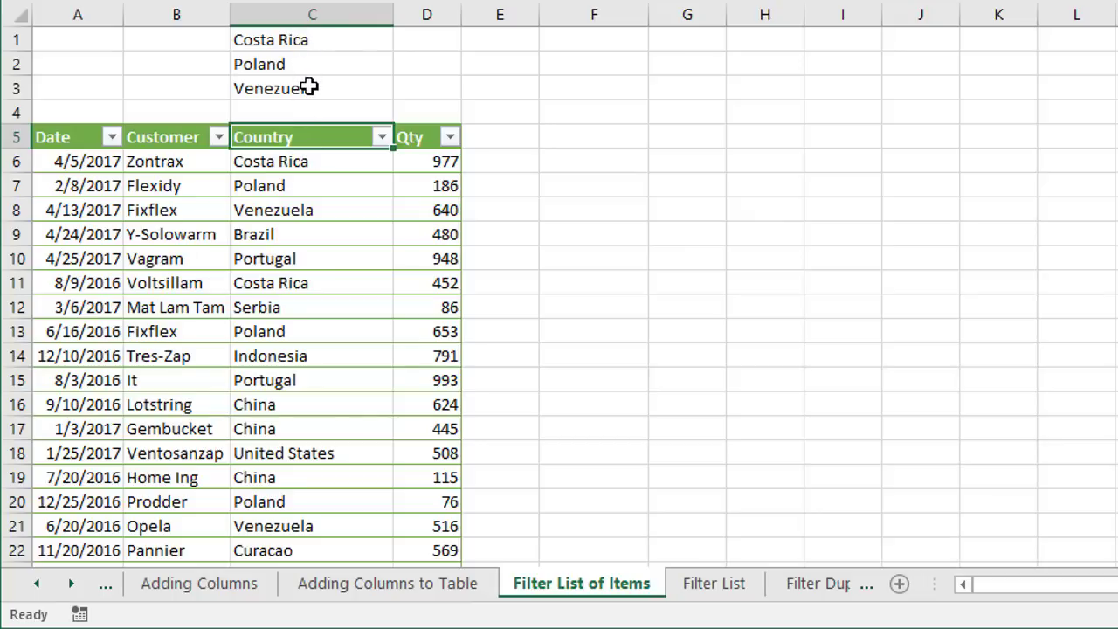
# Step: Filter the Country column to show only Costa Rica (3 of 993 records)
pyautogui.click(382, 137)
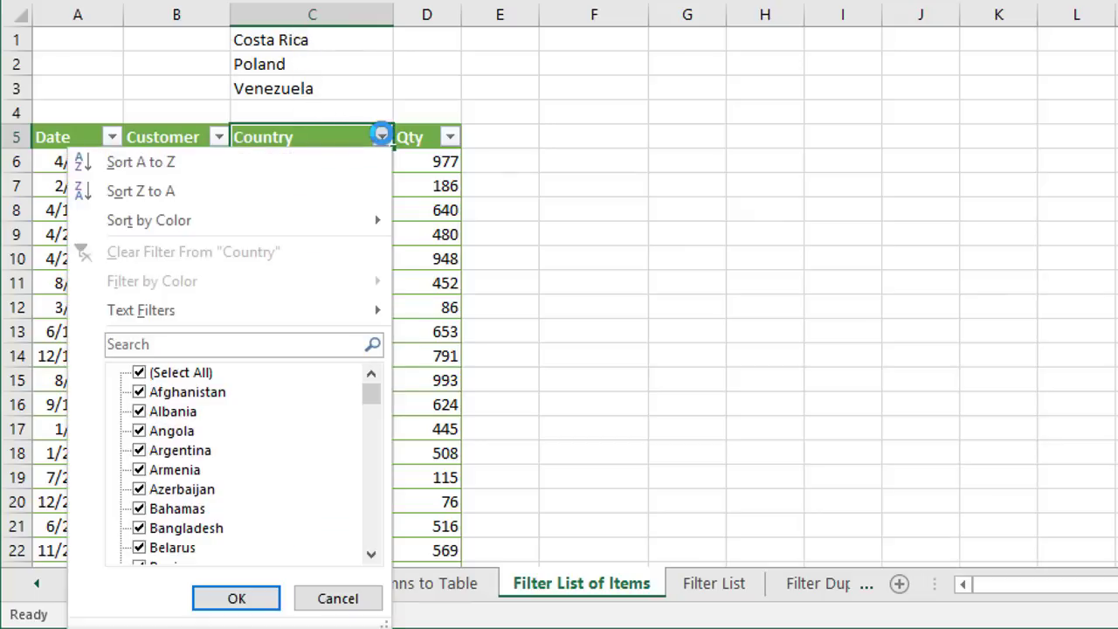
pyautogui.click(136, 345)
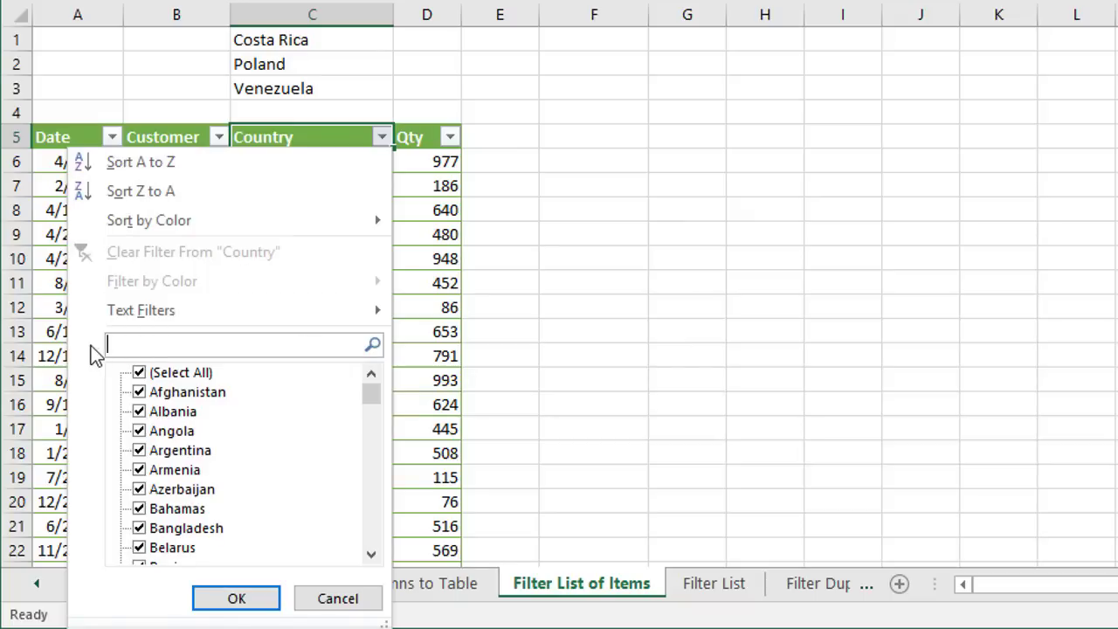
pyautogui.write('cost')
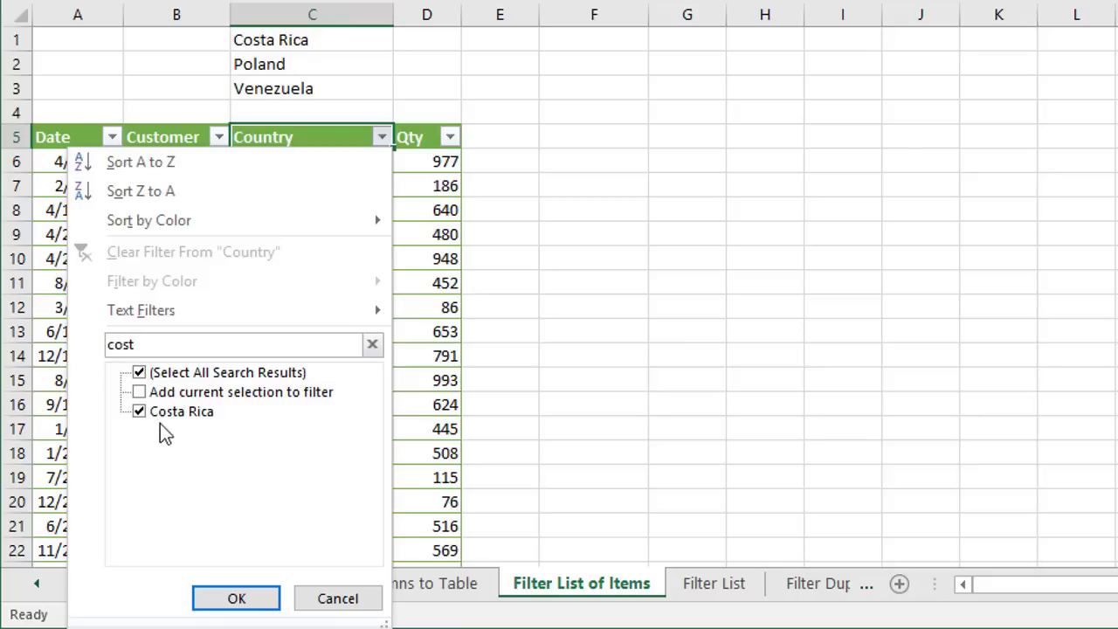
pyautogui.click(232, 598)
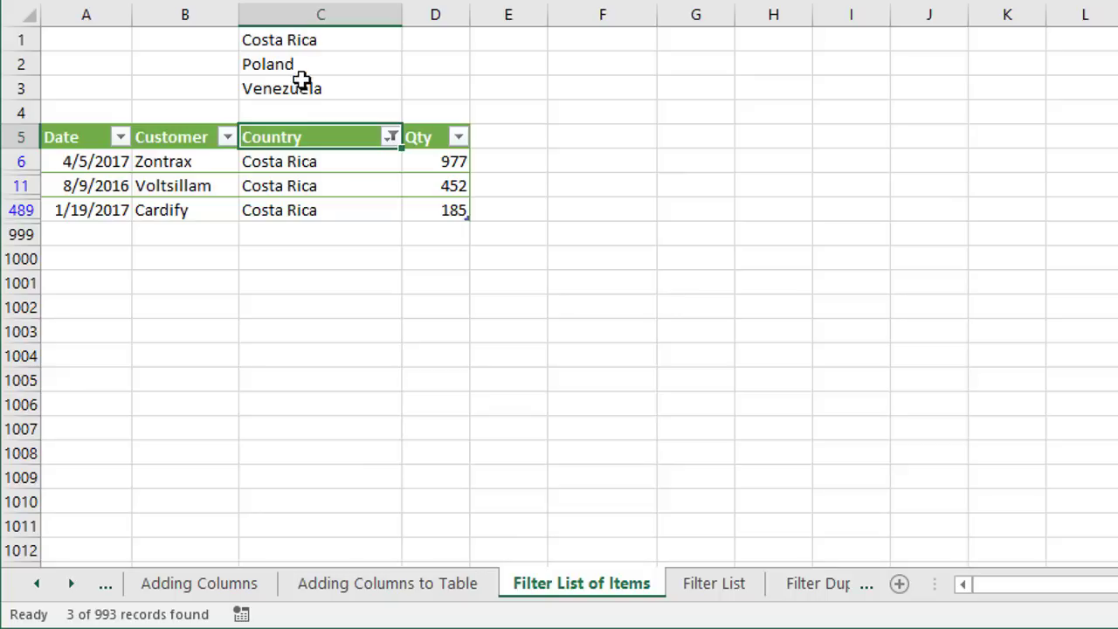
# Step: Search 'polan' in the Country filter and add Poland to the Costa Rica selection
pyautogui.click(390, 136)
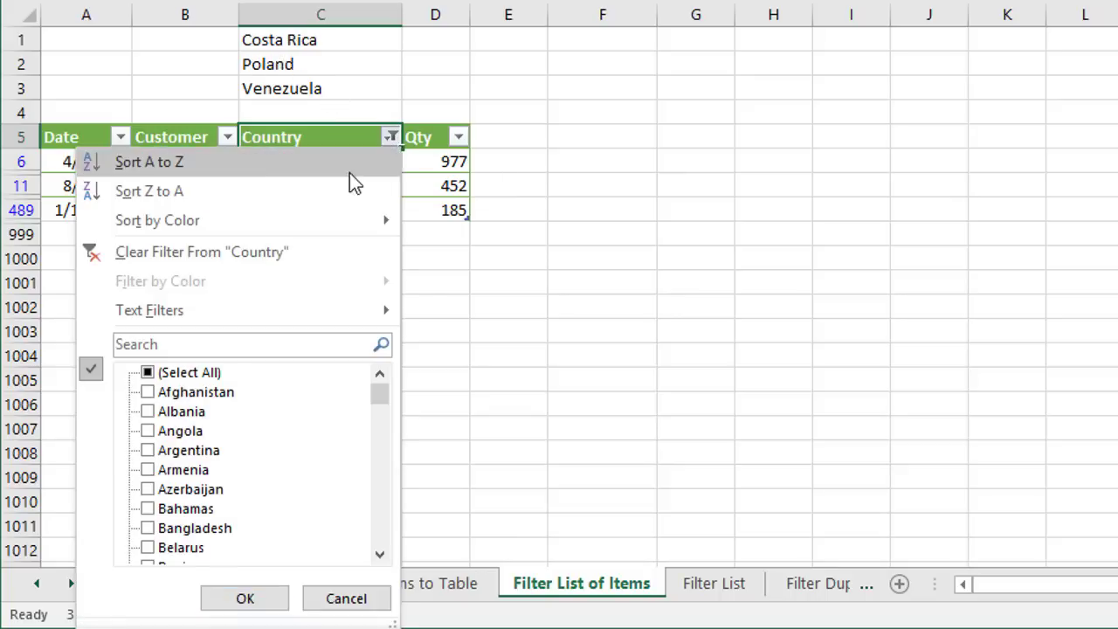
pyautogui.click(155, 343)
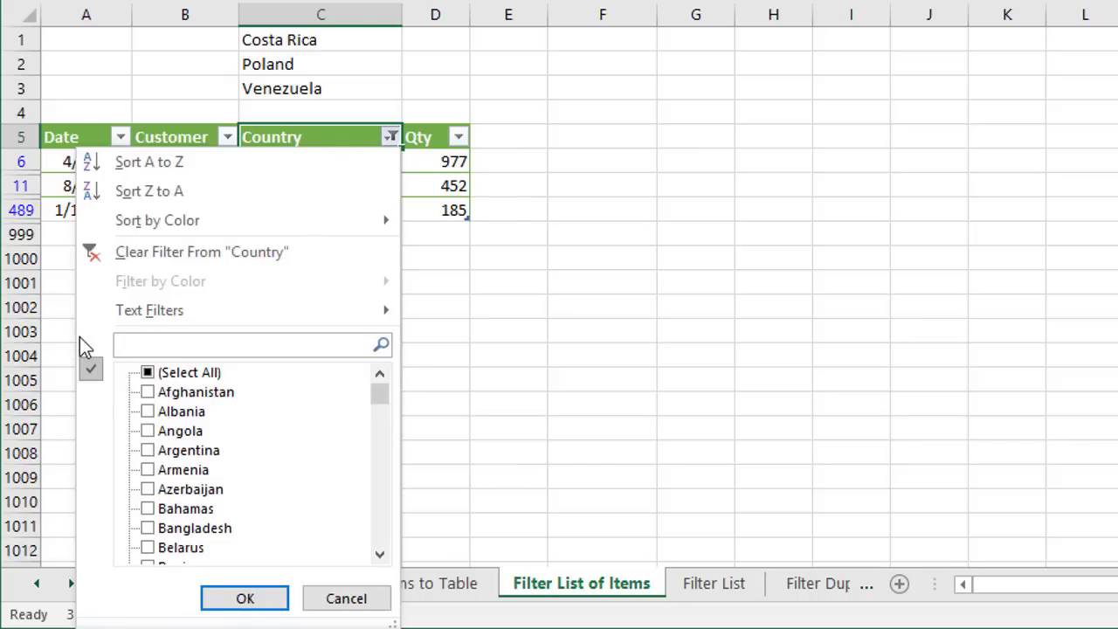
pyautogui.write('polan')
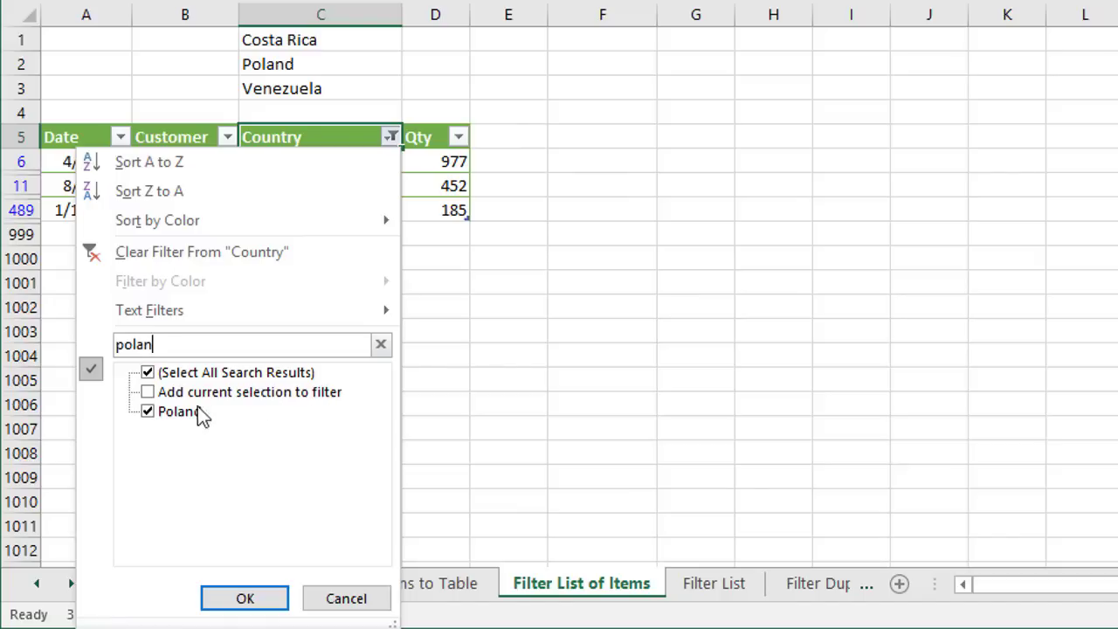
pyautogui.click(148, 392)
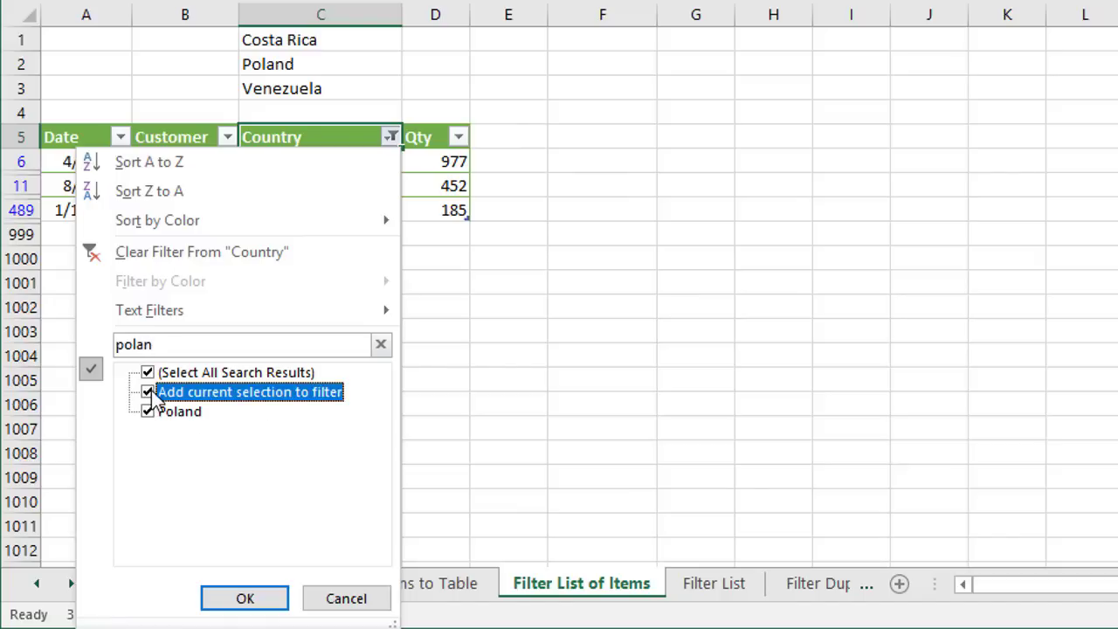
pyautogui.click(246, 597)
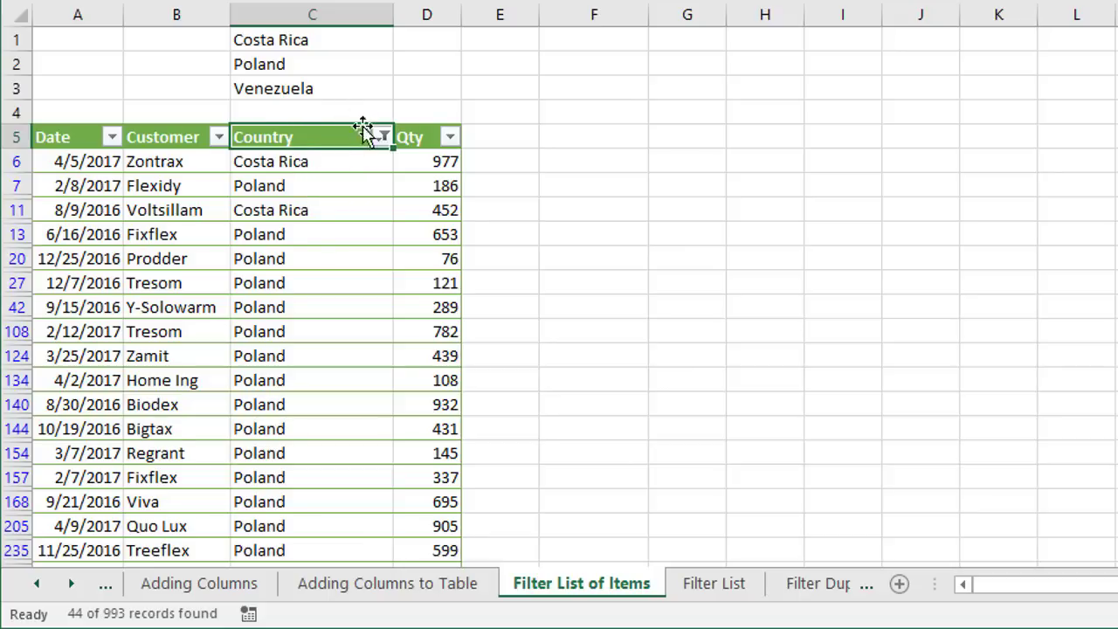
# Step: Add Venezuela to the Country filter alongside Costa Rica and Poland, showing 47 records
pyautogui.click(383, 137)
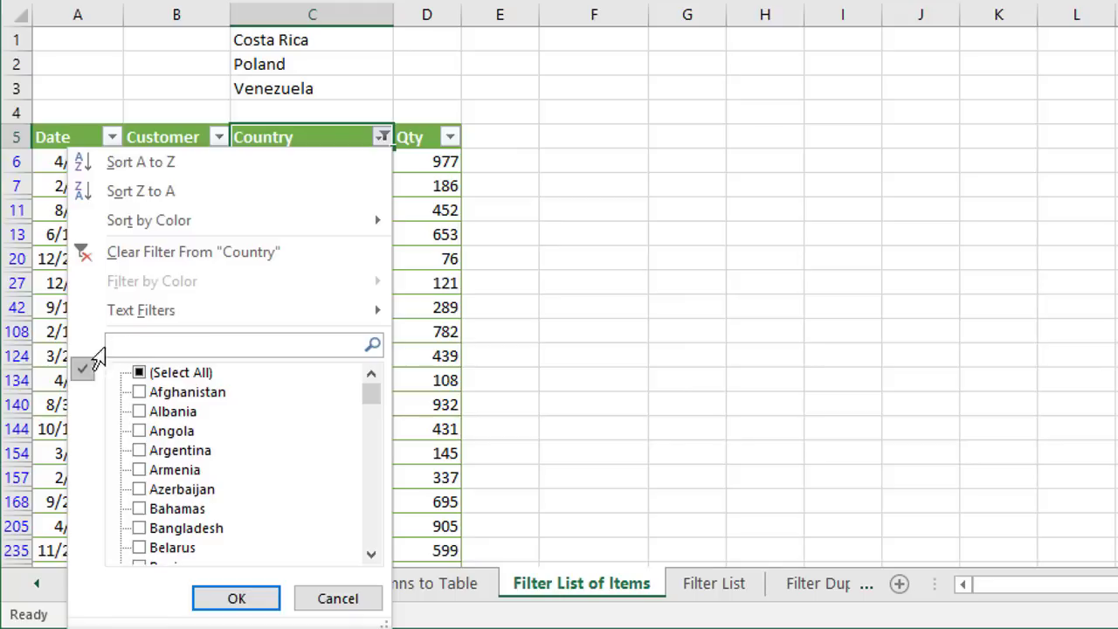
pyautogui.write('vene')
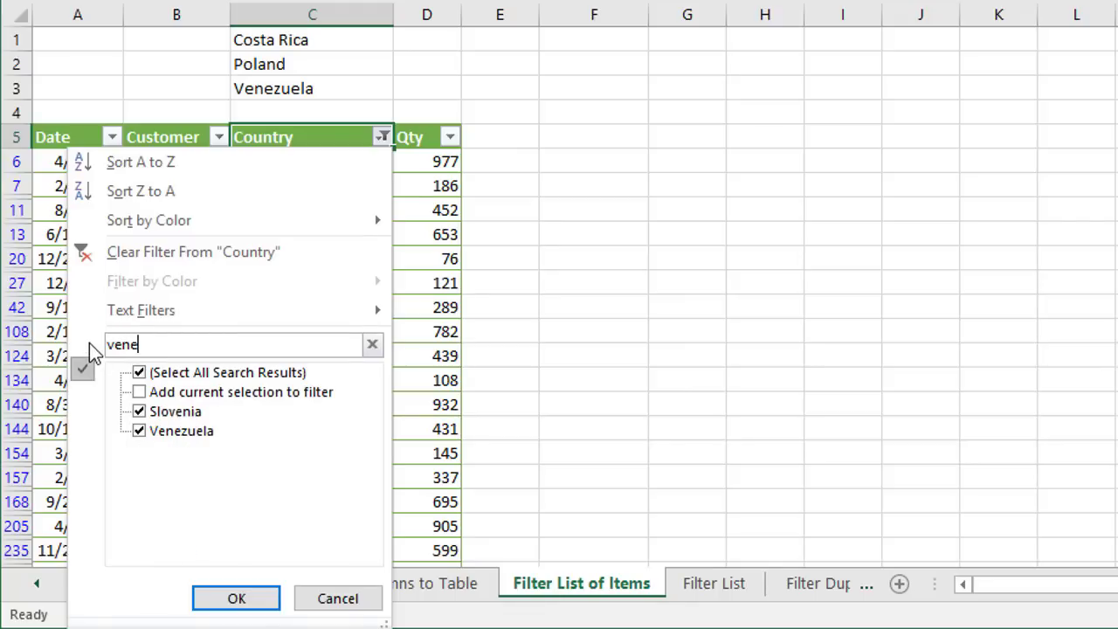
pyautogui.click(139, 393)
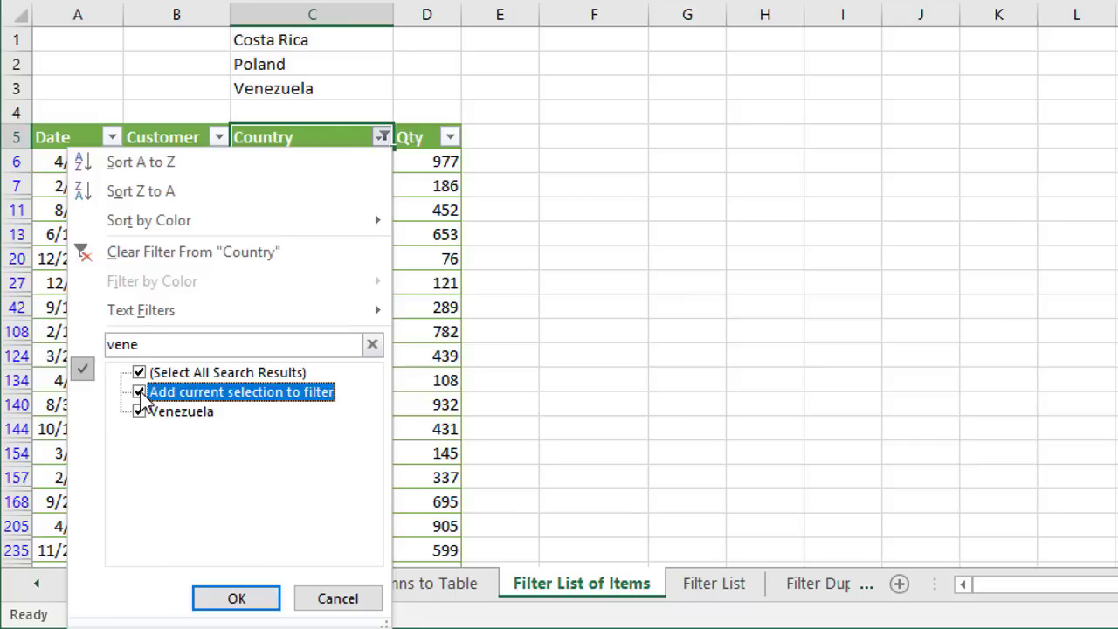
pyautogui.click(233, 599)
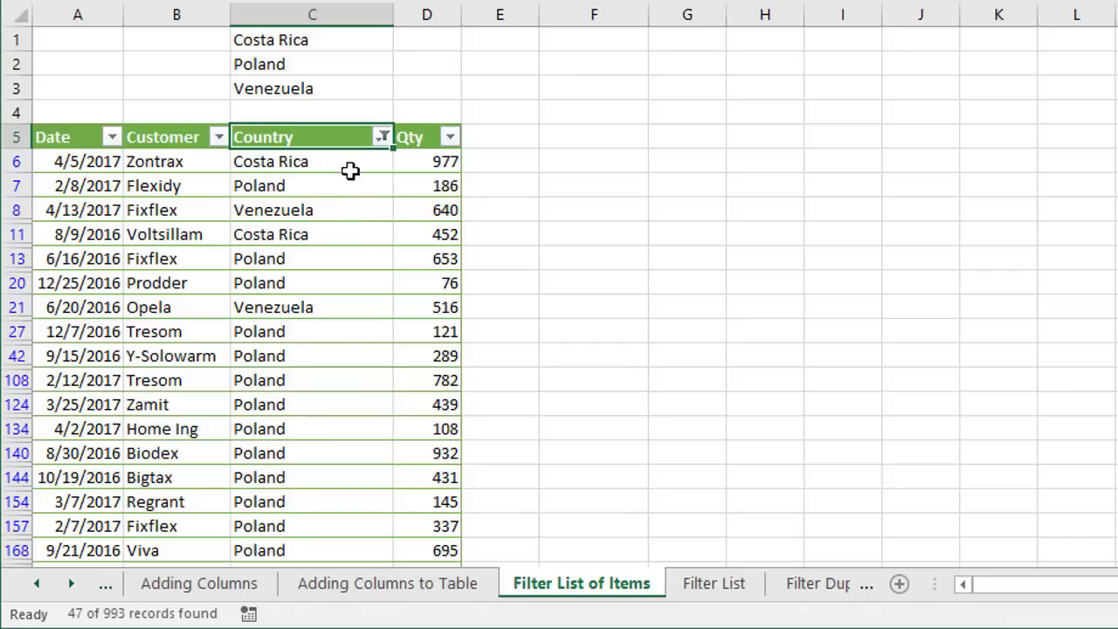
# Step: Review the Country filter checklist without changes, then view the ten-country Filter List sheet
pyautogui.click(383, 137)
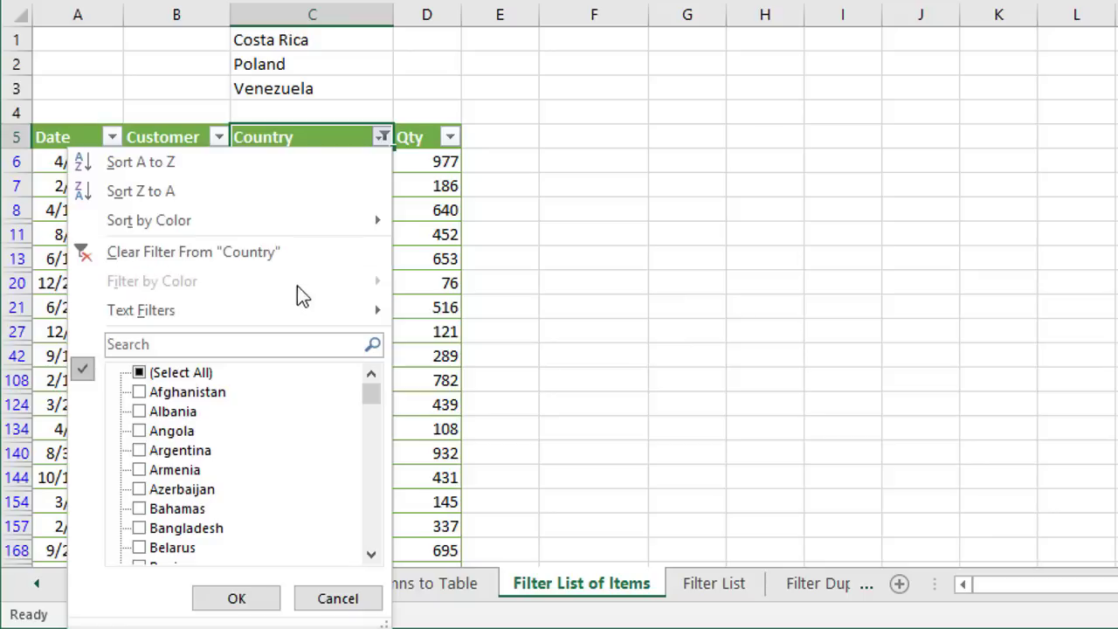
pyautogui.moveTo(372, 403)
pyautogui.mouseDown()
pyautogui.moveTo(382, 474)
pyautogui.moveTo(370, 411)
pyautogui.mouseUp()
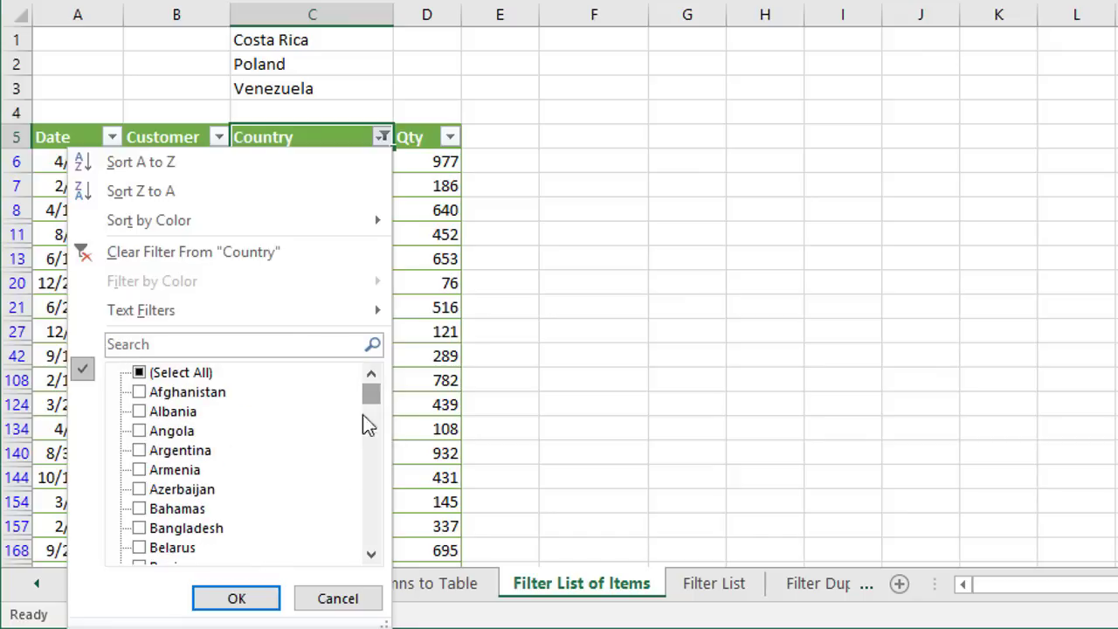
pyautogui.click(337, 599)
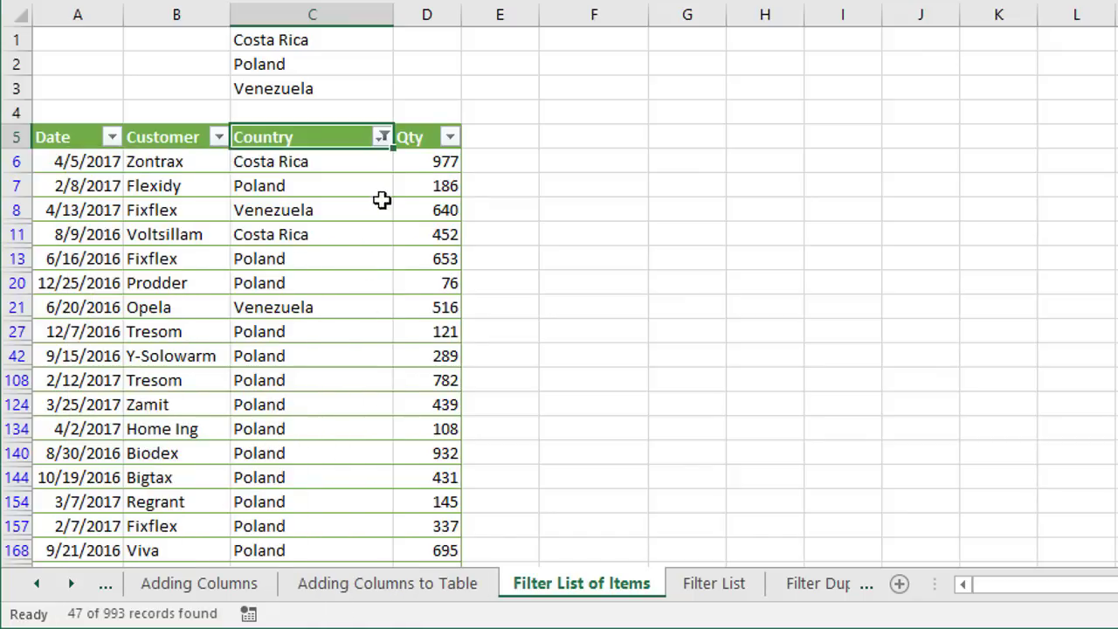
pyautogui.moveTo(384, 145)
pyautogui.click(712, 584)
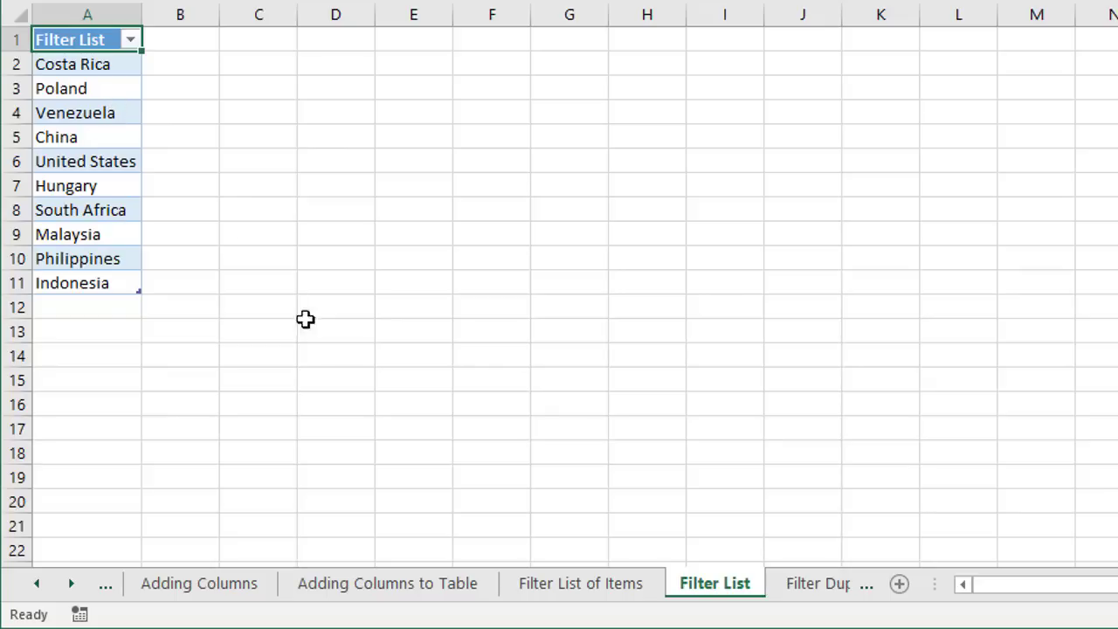
# Step: On the Filter List of Items sheet, clear the Country filter and select cell E6
pyautogui.click(568, 585)
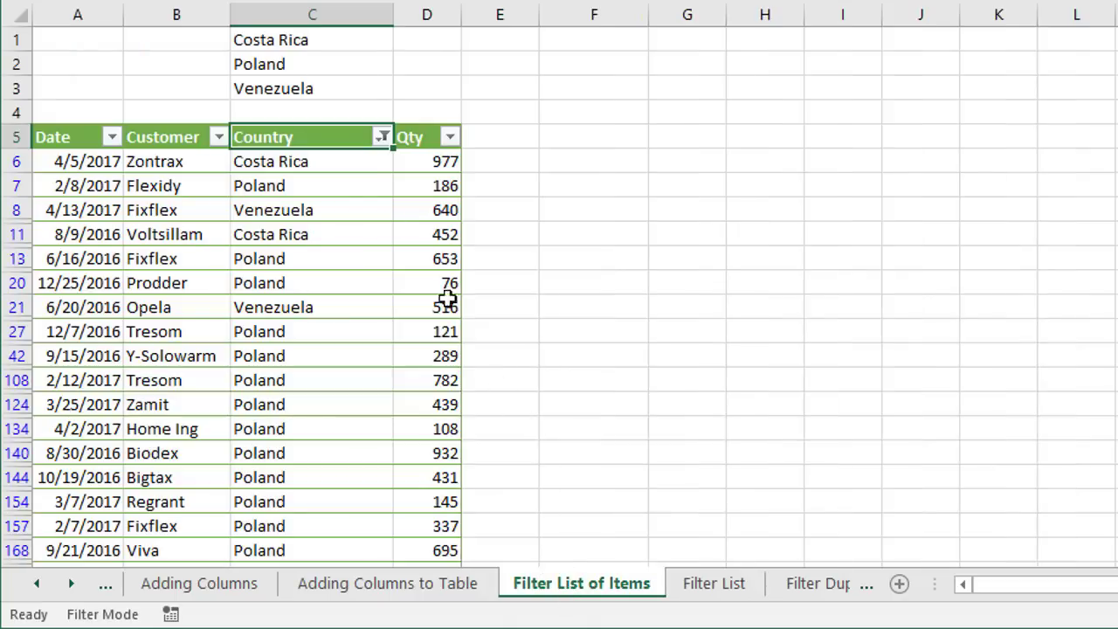
pyautogui.click(381, 138)
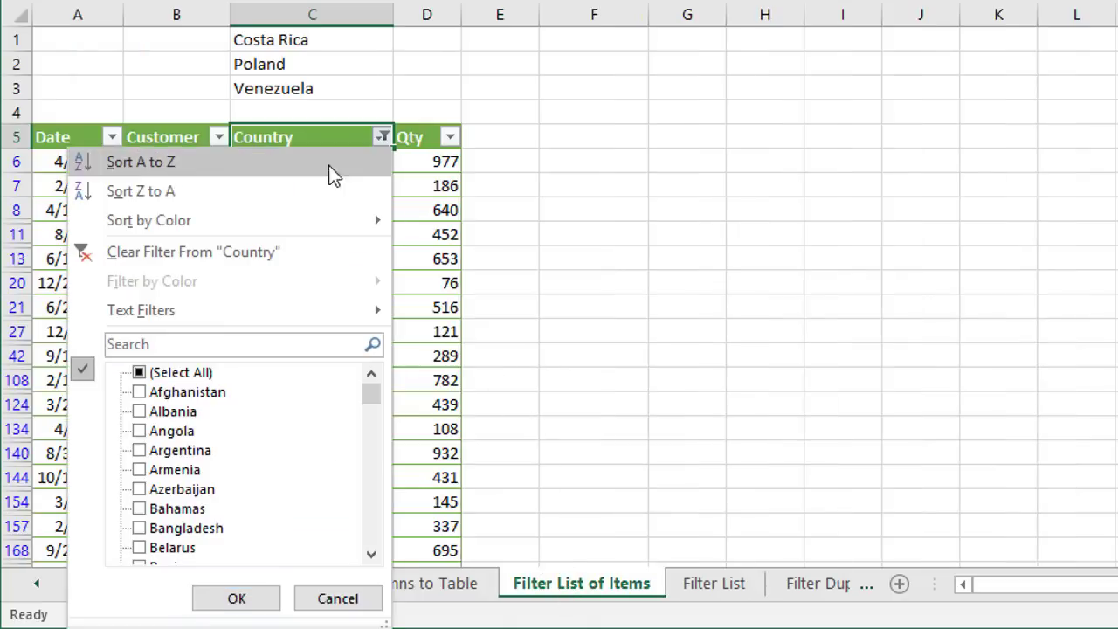
pyautogui.click(247, 251)
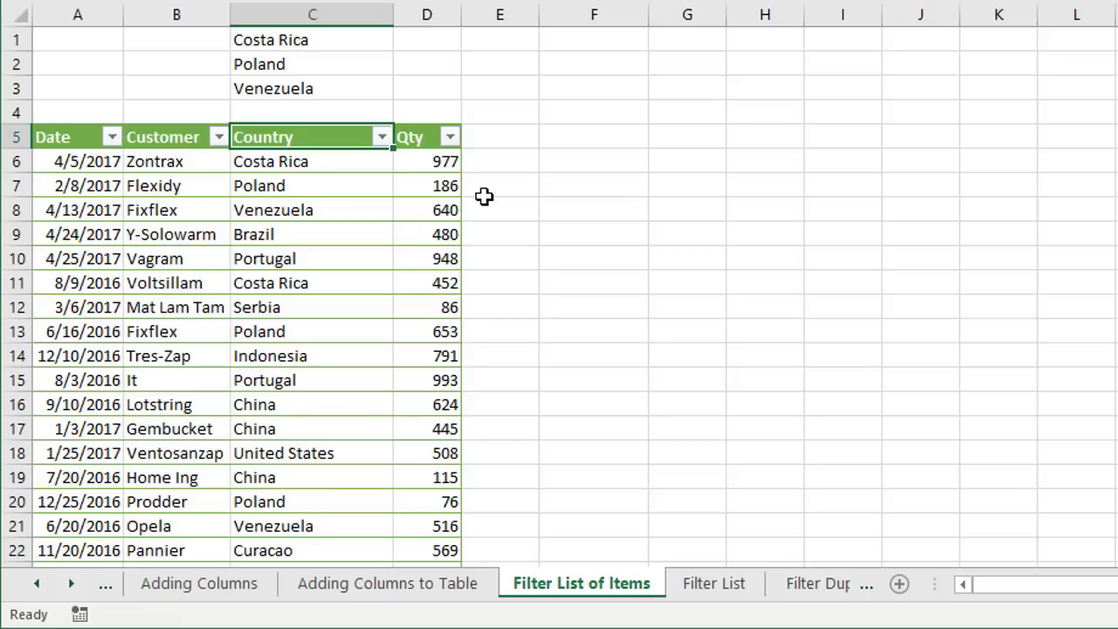
pyautogui.click(503, 159)
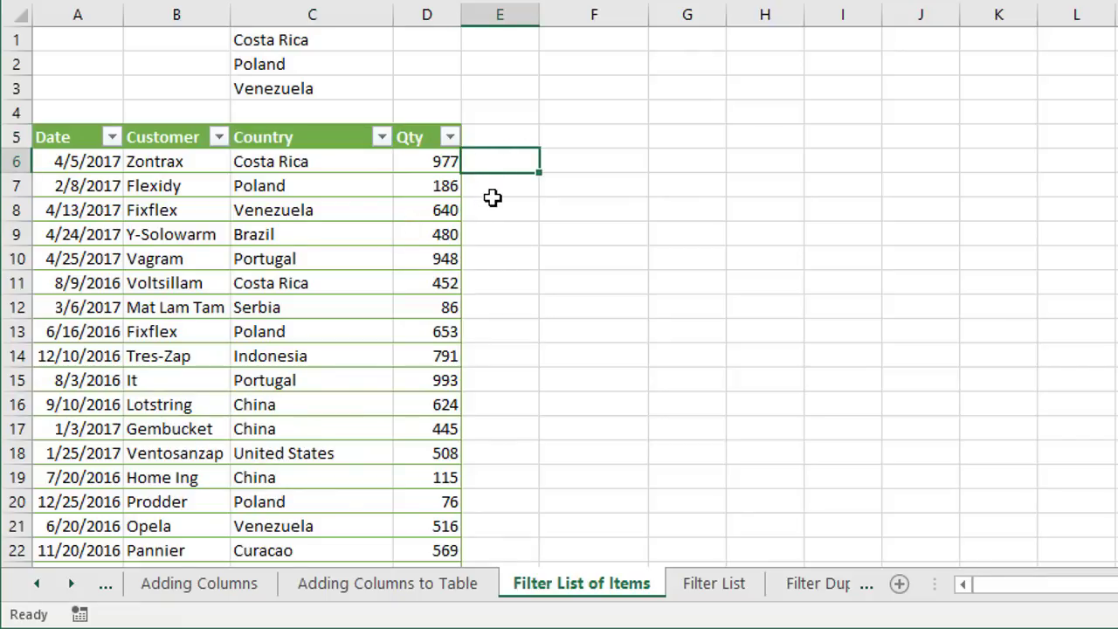
# Step: Start =COUNTIF in E6 using tblFilterList[Filter List] as the range, followed by a comma
pyautogui.write('=counti')
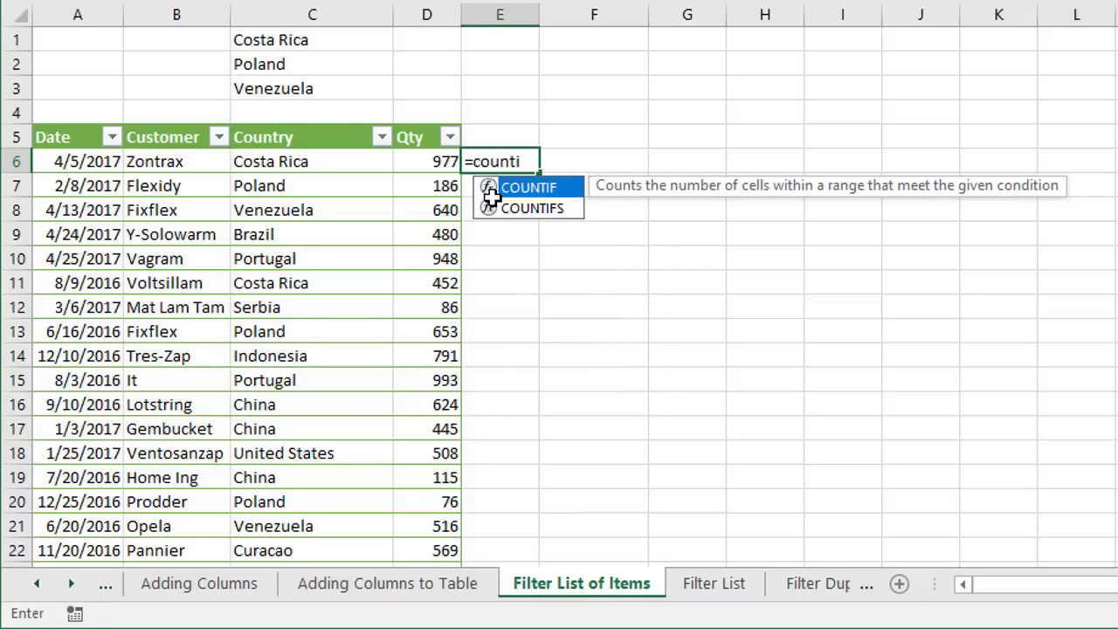
pyautogui.press('Tab')
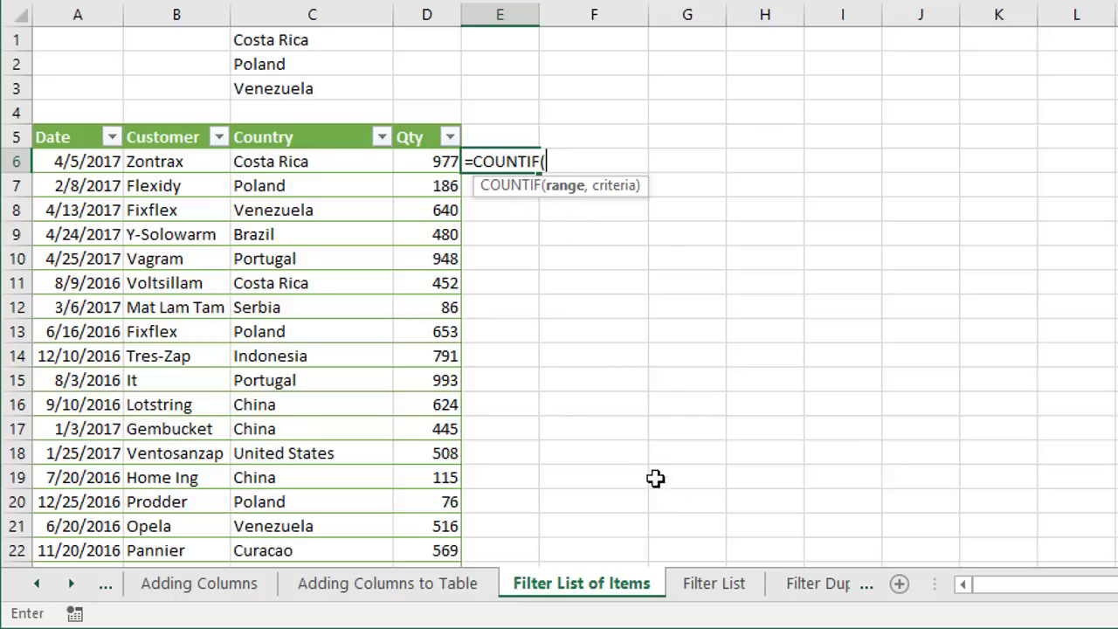
pyautogui.click(712, 585)
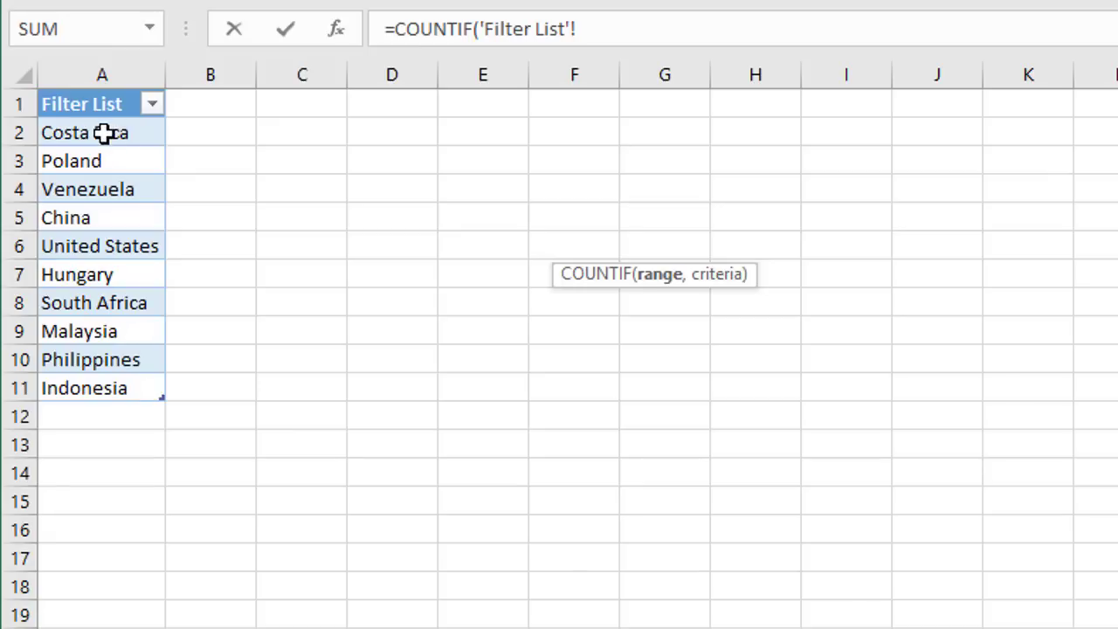
pyautogui.click(102, 83)
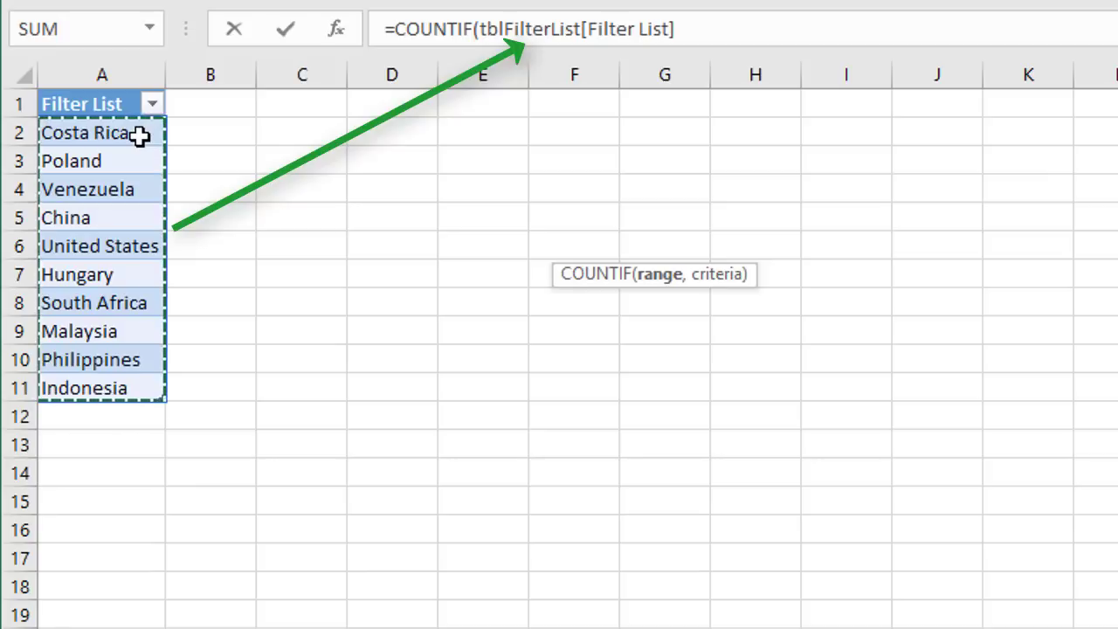
pyautogui.write(',')
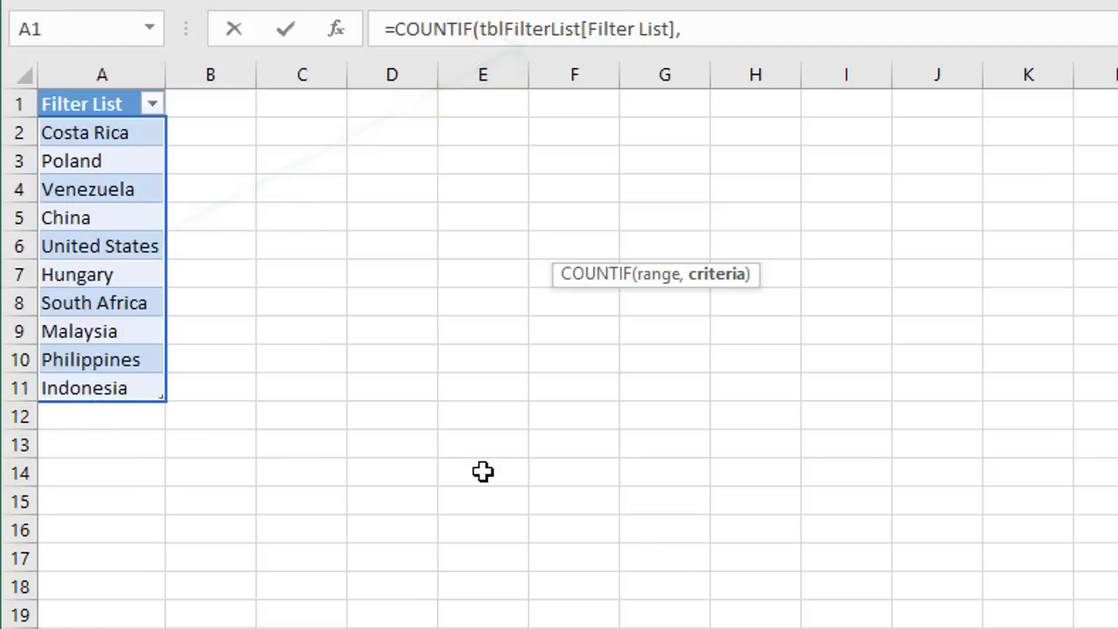
pyautogui.click(560, 606)
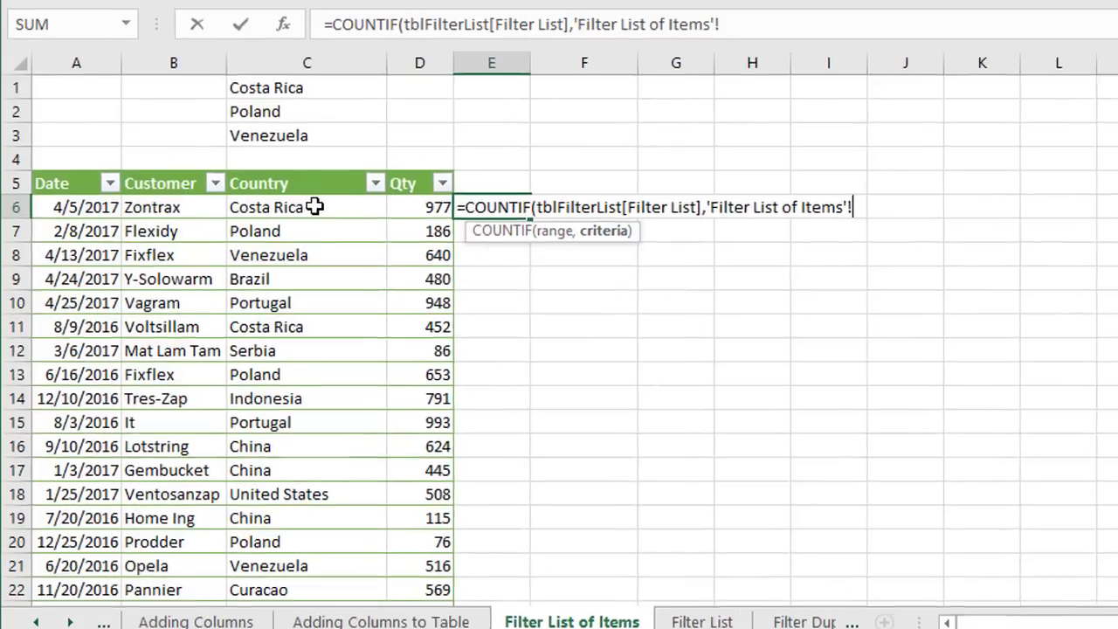
pyautogui.click(306, 202)
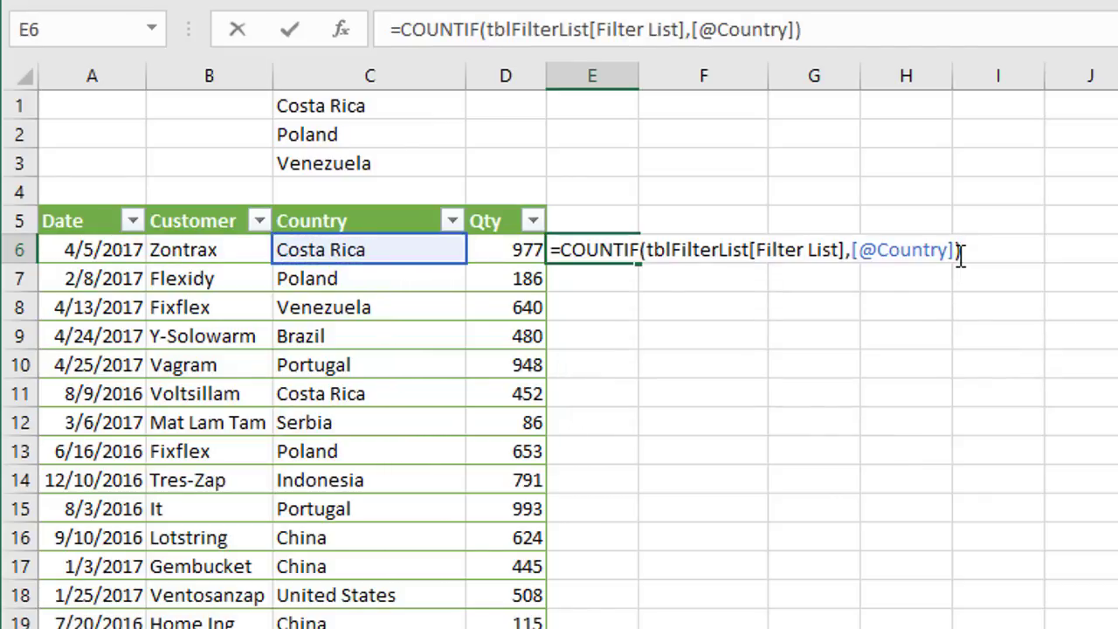
pyautogui.press('Return')
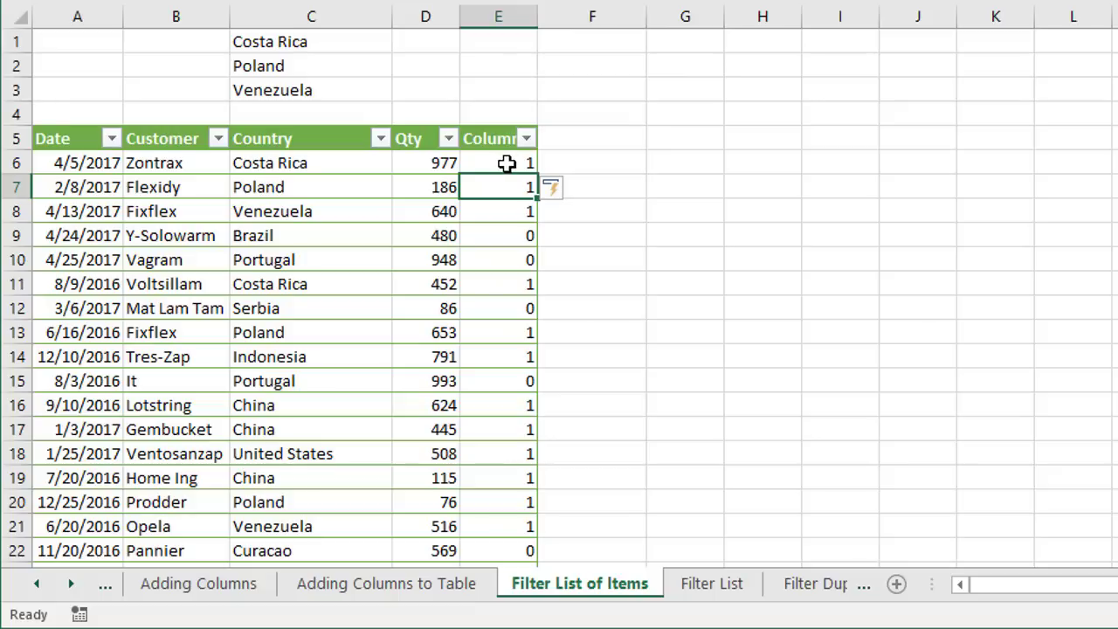
pyautogui.click(328, 163)
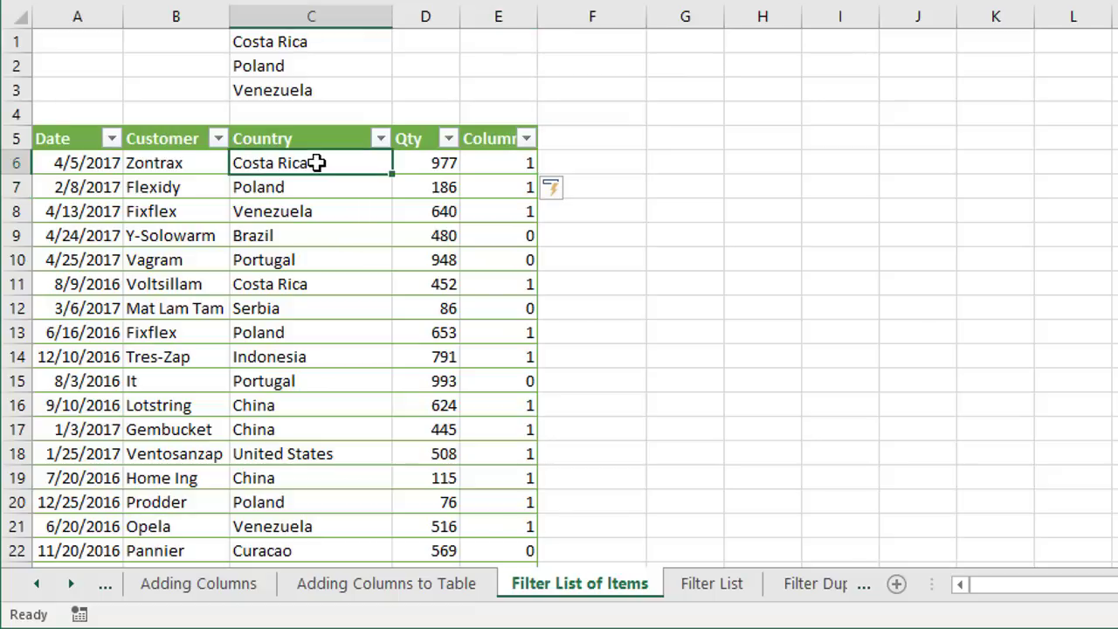
pyautogui.click(734, 587)
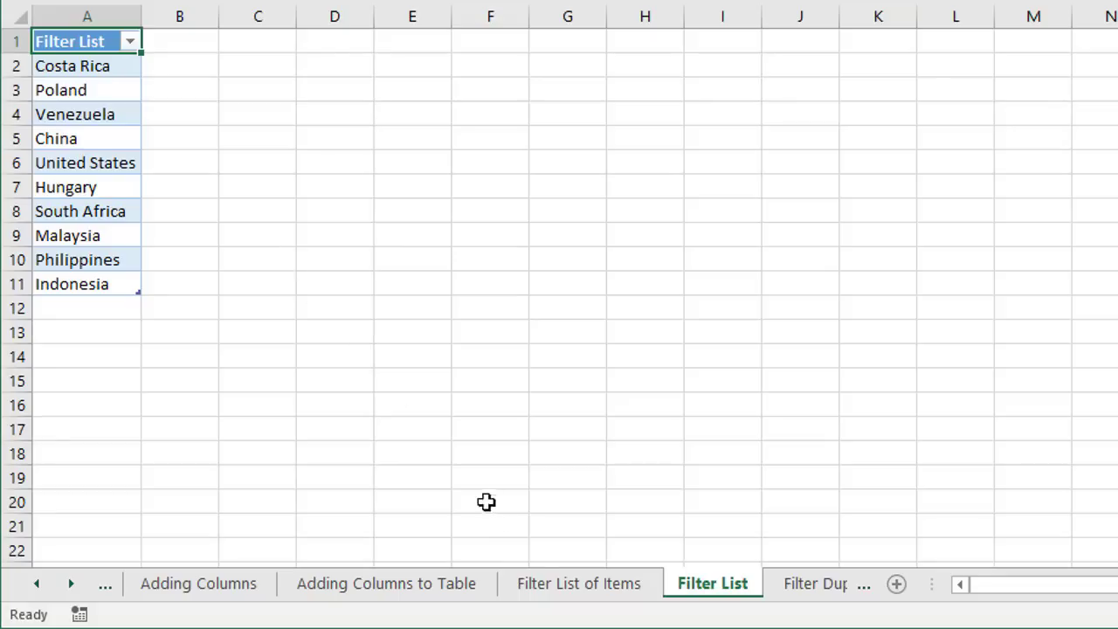
pyautogui.click(549, 582)
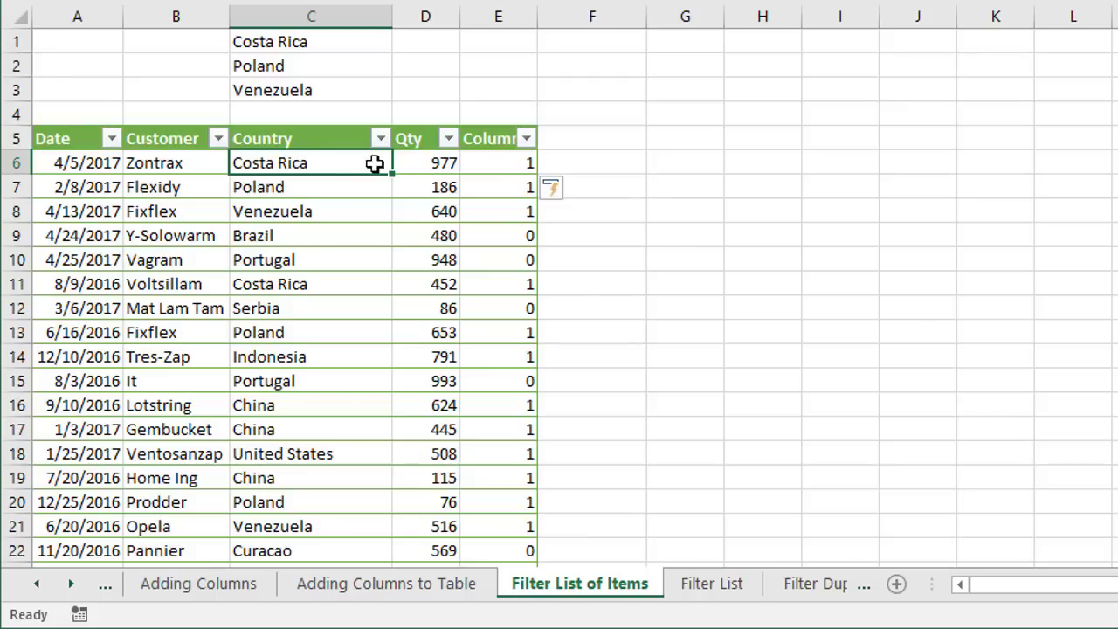
# Step: Filter Column1 to keep only 1s (415 of 993 records), then view the Filter List sheet
pyautogui.click(527, 139)
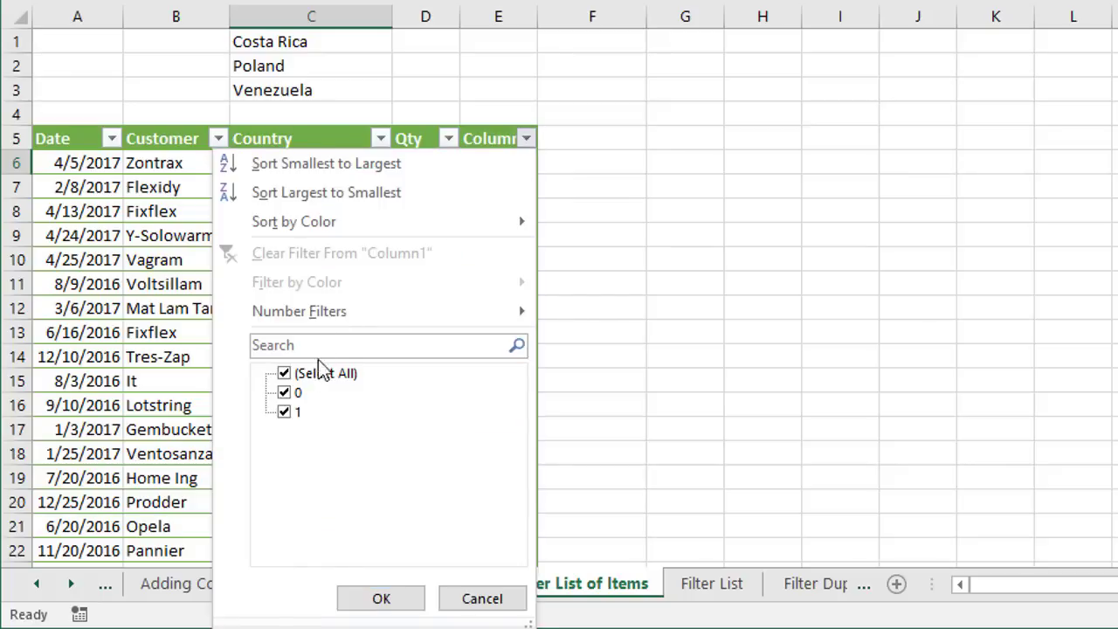
pyautogui.click(284, 393)
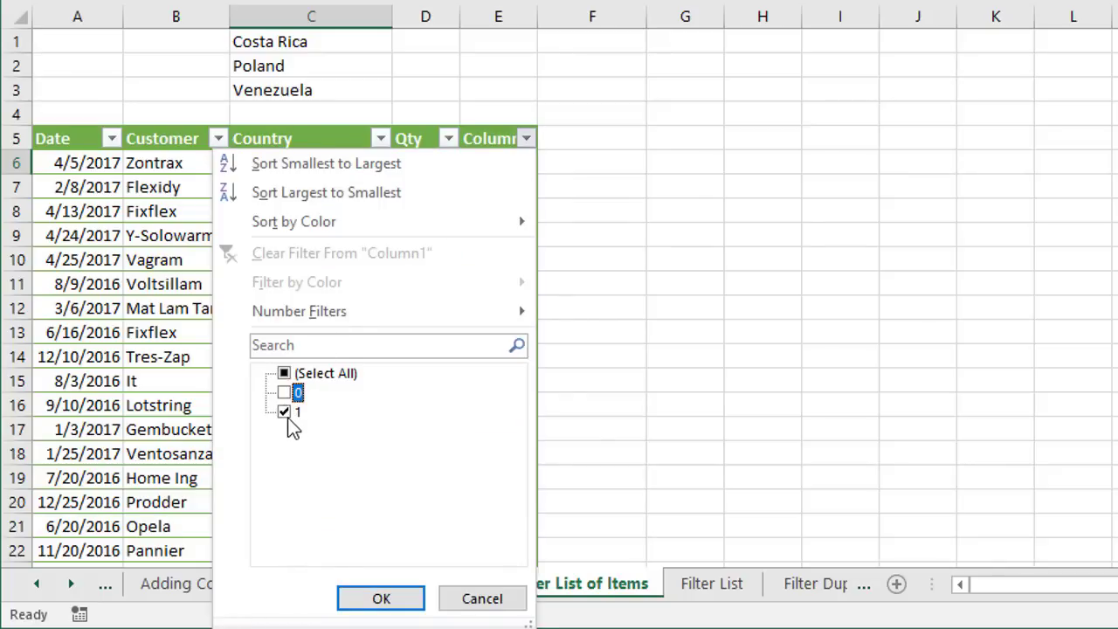
pyautogui.click(382, 599)
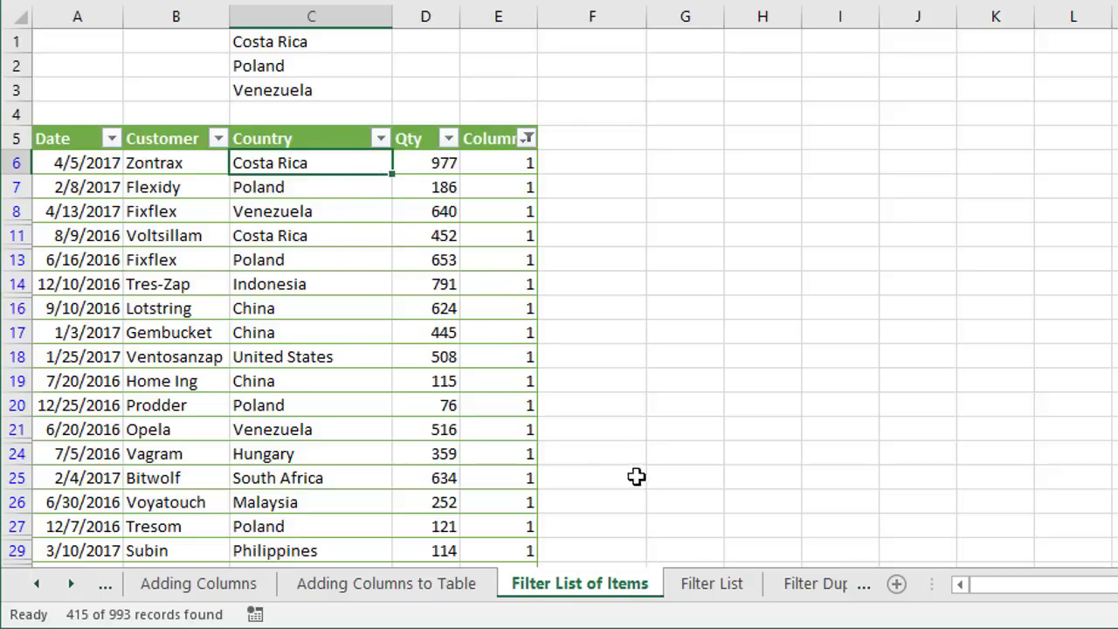
pyautogui.click(701, 587)
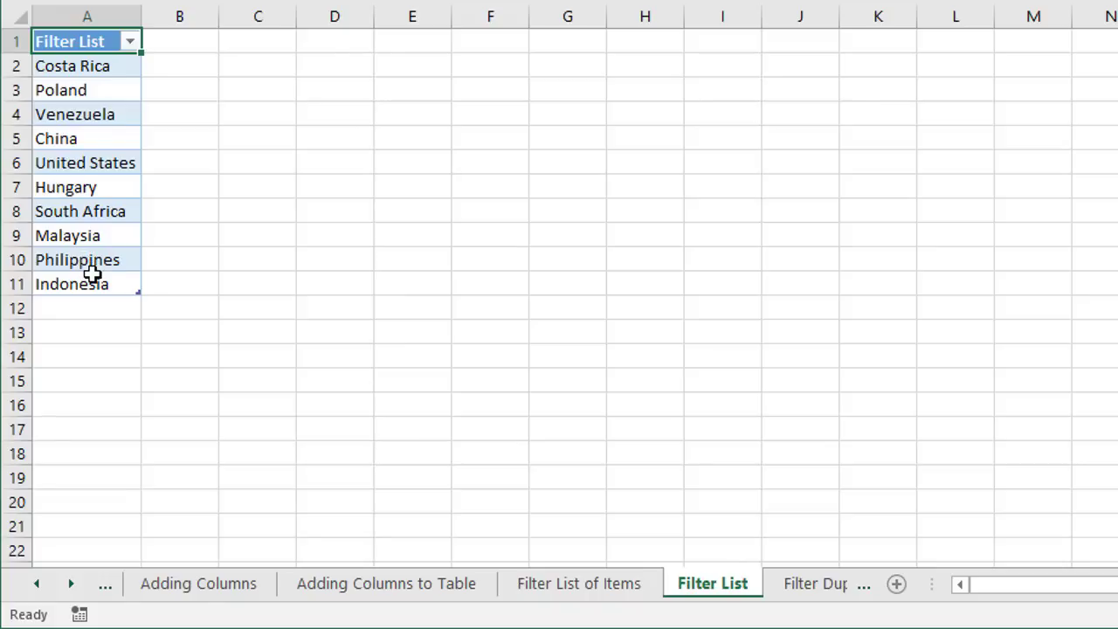
# Step: Return to the Filter List of Items sheet with its Column1-filtered sales rows
pyautogui.click(566, 589)
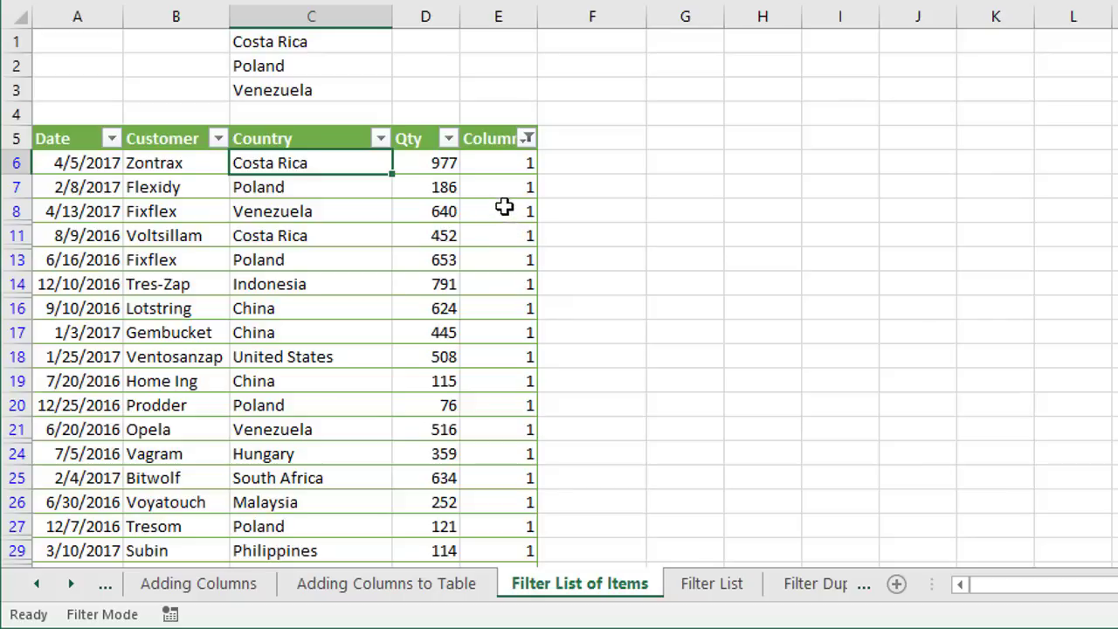
# Step: Clear the Column1 filter and append =1 to E6's COUNTIF formula for TRUE/FALSE results
pyautogui.click(528, 139)
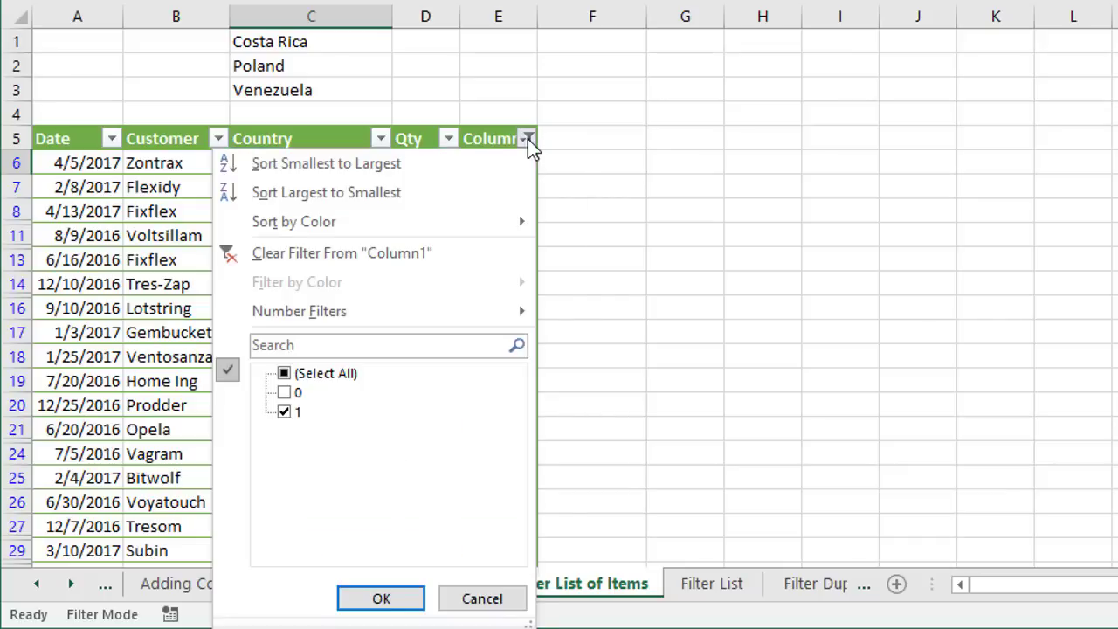
pyautogui.click(419, 253)
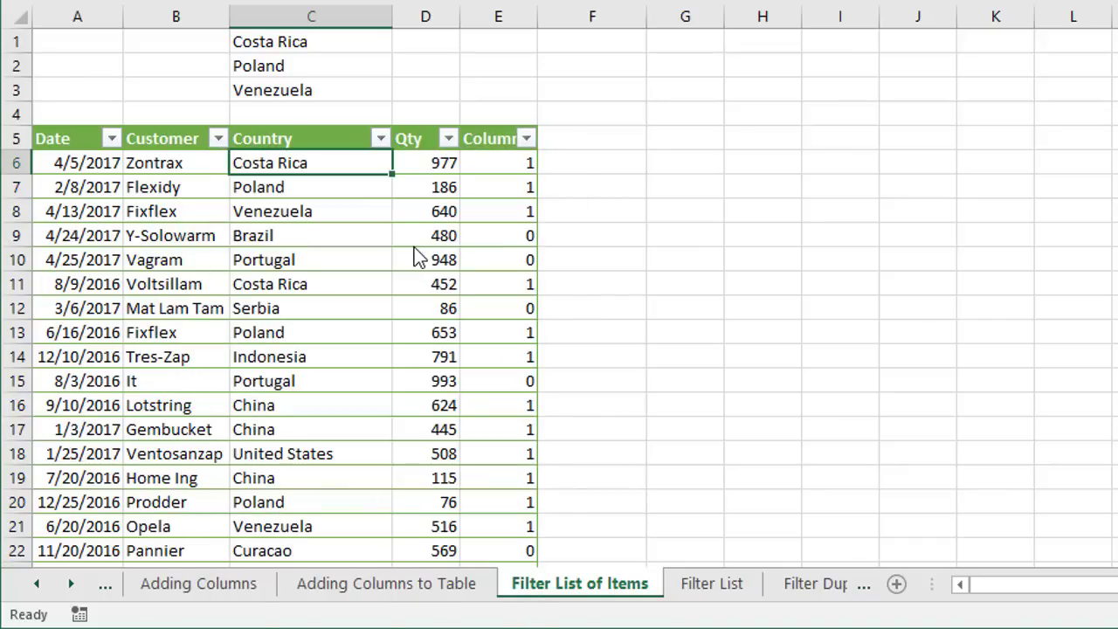
pyautogui.click(498, 161)
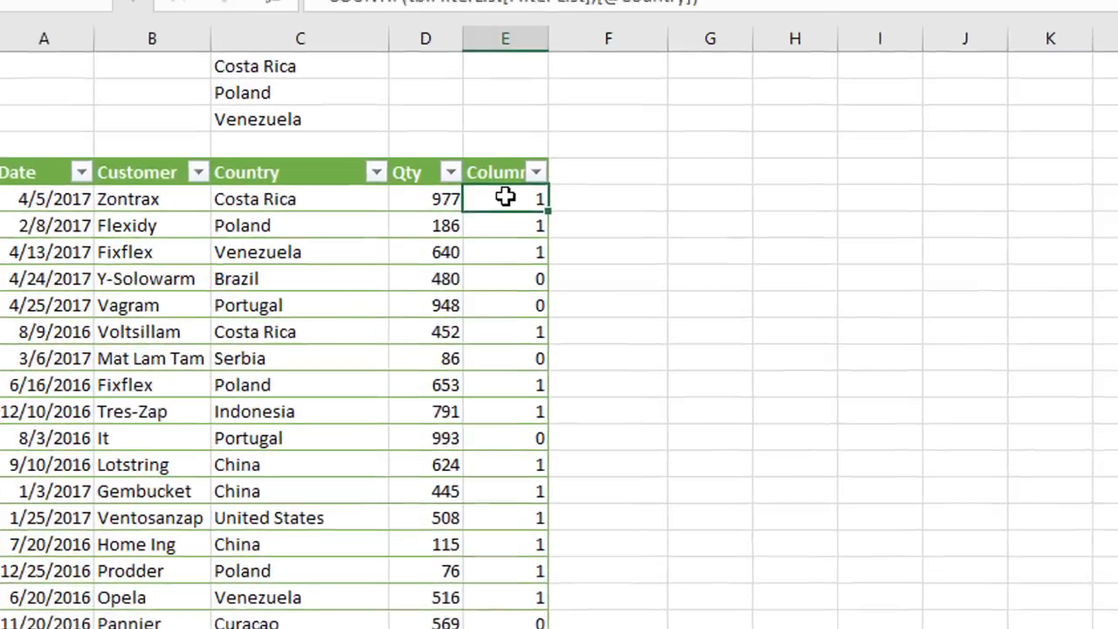
pyautogui.doubleClick(498, 161)
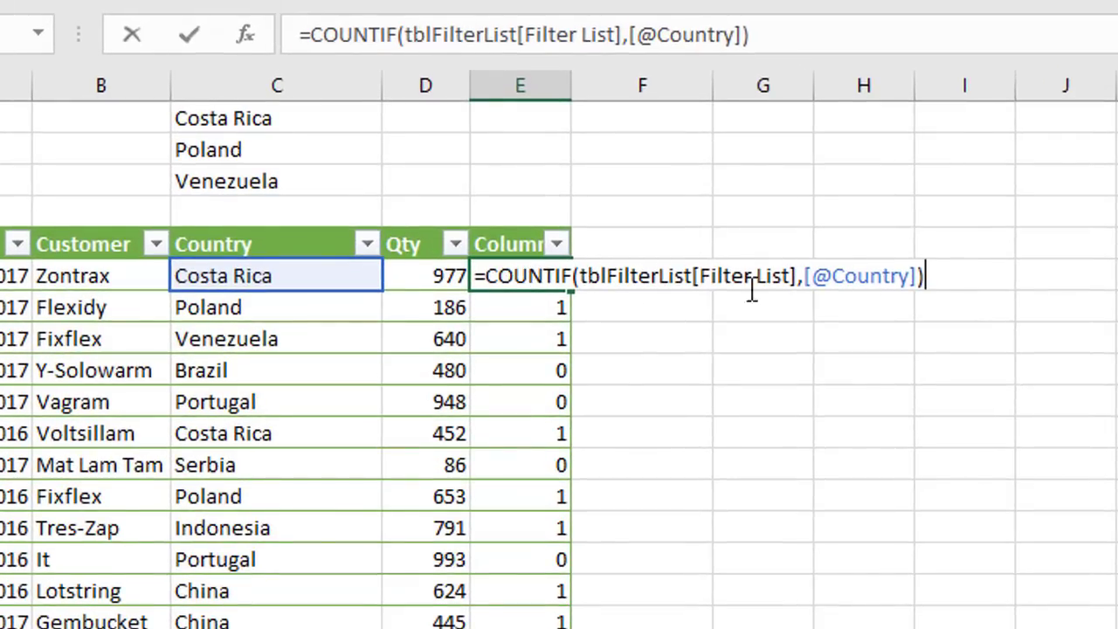
pyautogui.write('=')
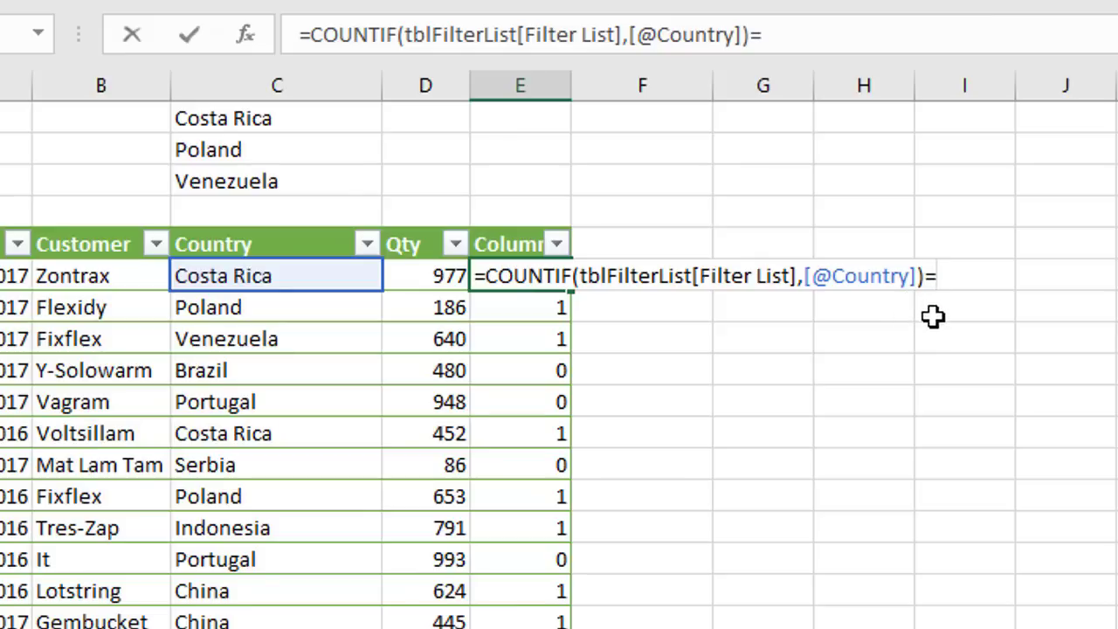
pyautogui.write('1')
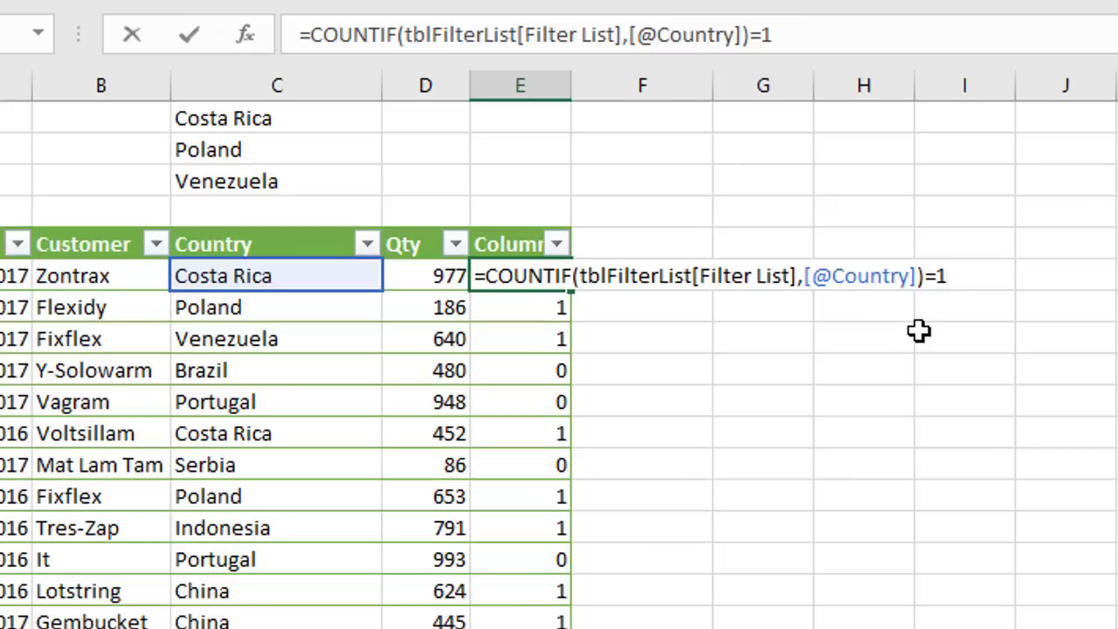
pyautogui.press('Return')
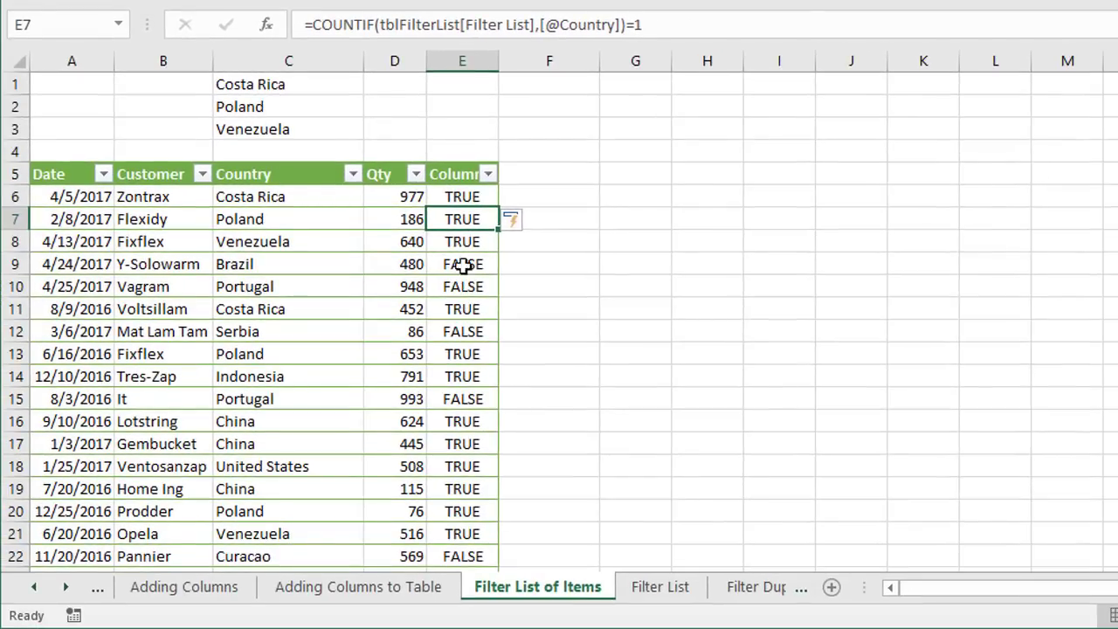
# Step: Filter Column1 to TRUE only, leaving 415 of 993 sales records visible
pyautogui.click(487, 175)
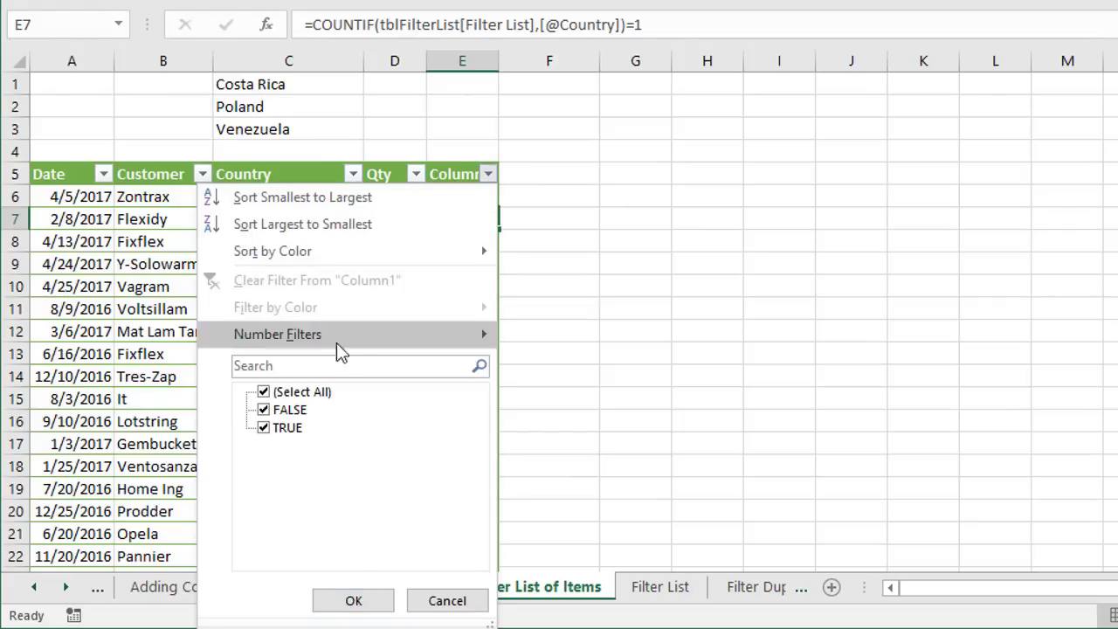
pyautogui.click(289, 409)
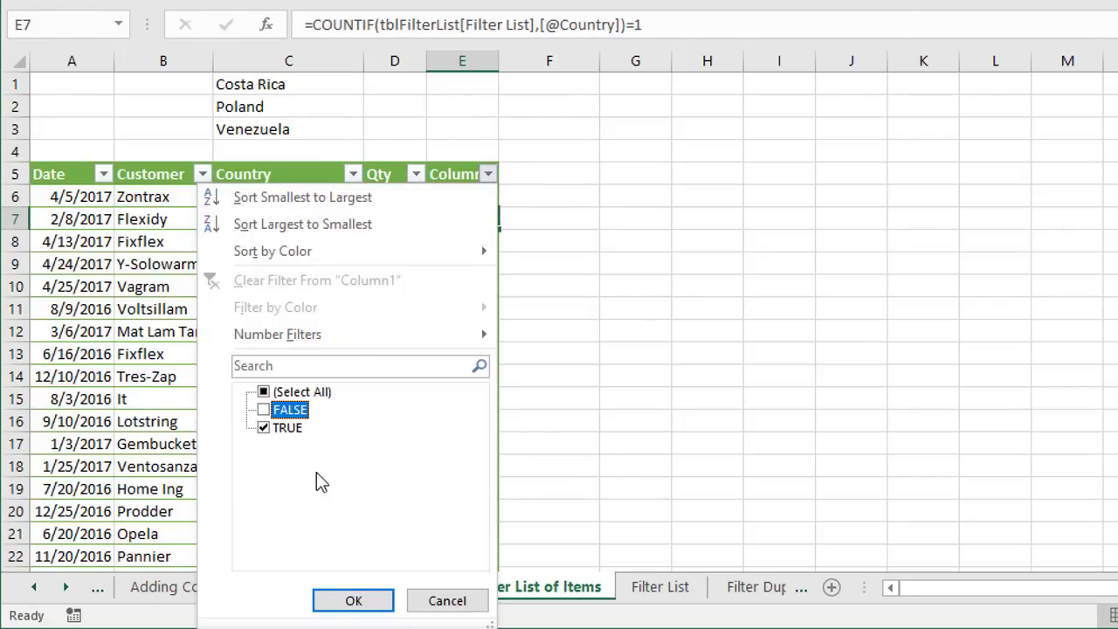
pyautogui.click(357, 601)
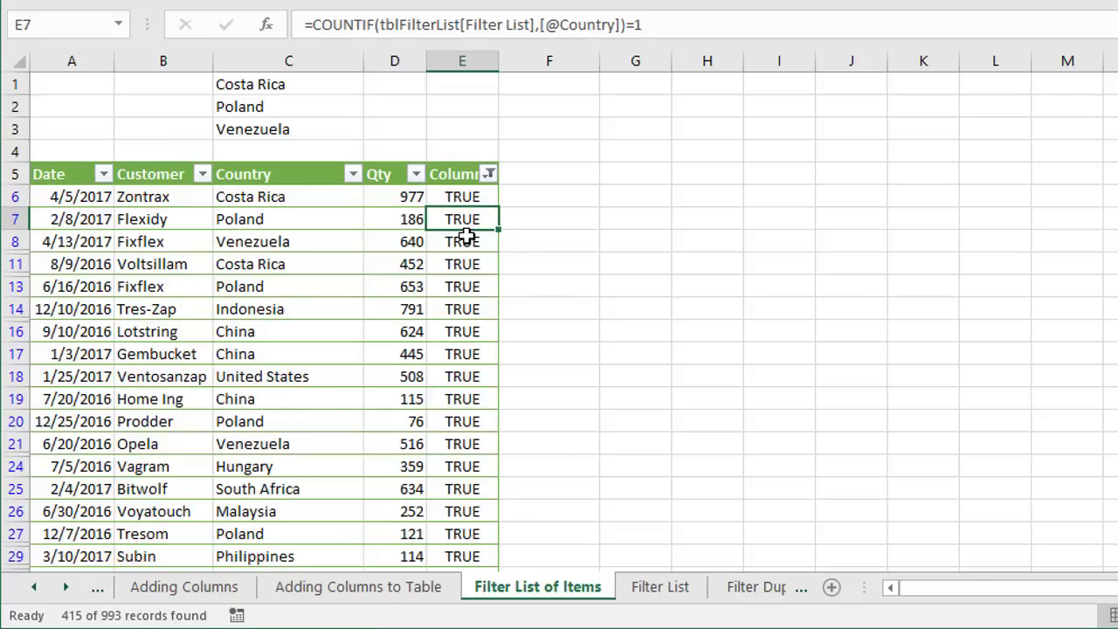
pyautogui.click(455, 177)
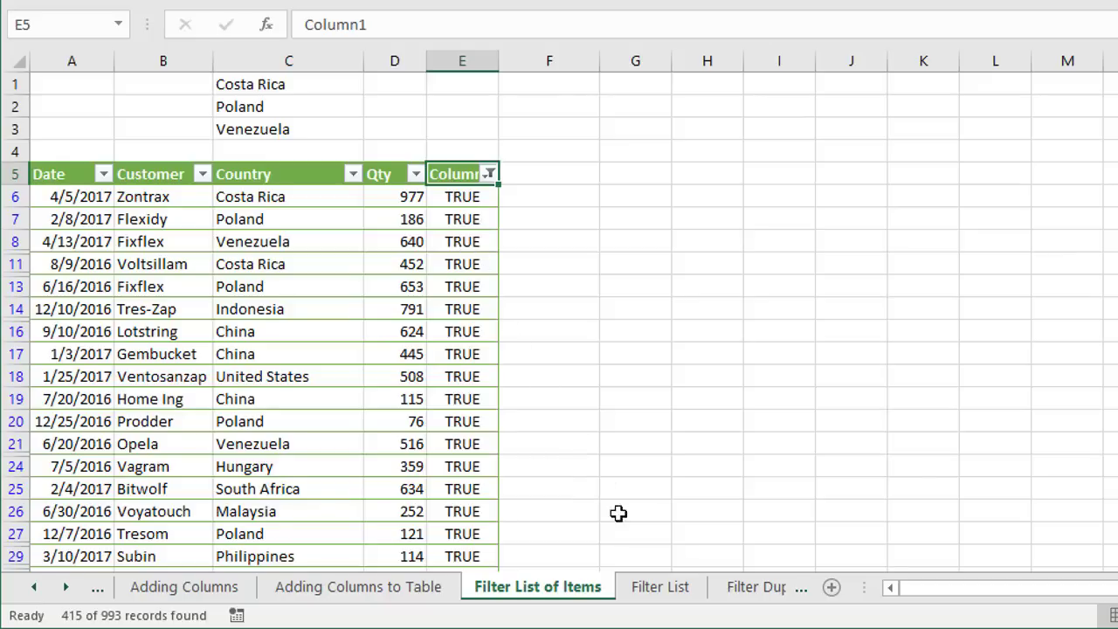
# Step: Enter Brazil and Portugal in A12 and A13 of the Filter List table
pyautogui.click(660, 587)
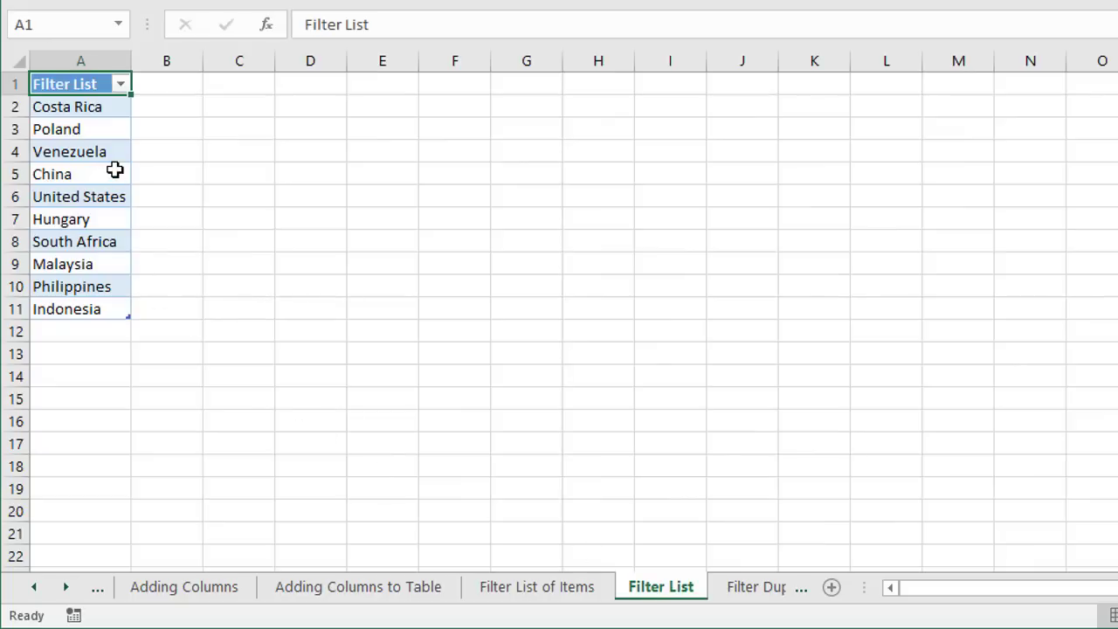
pyautogui.click(78, 333)
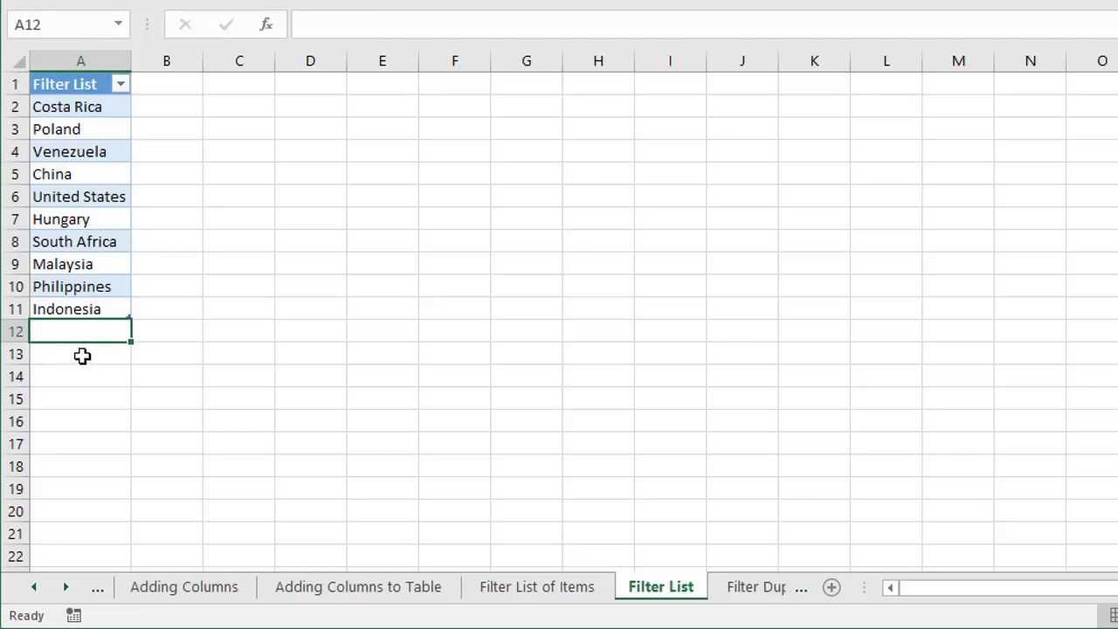
pyautogui.write('Bra')
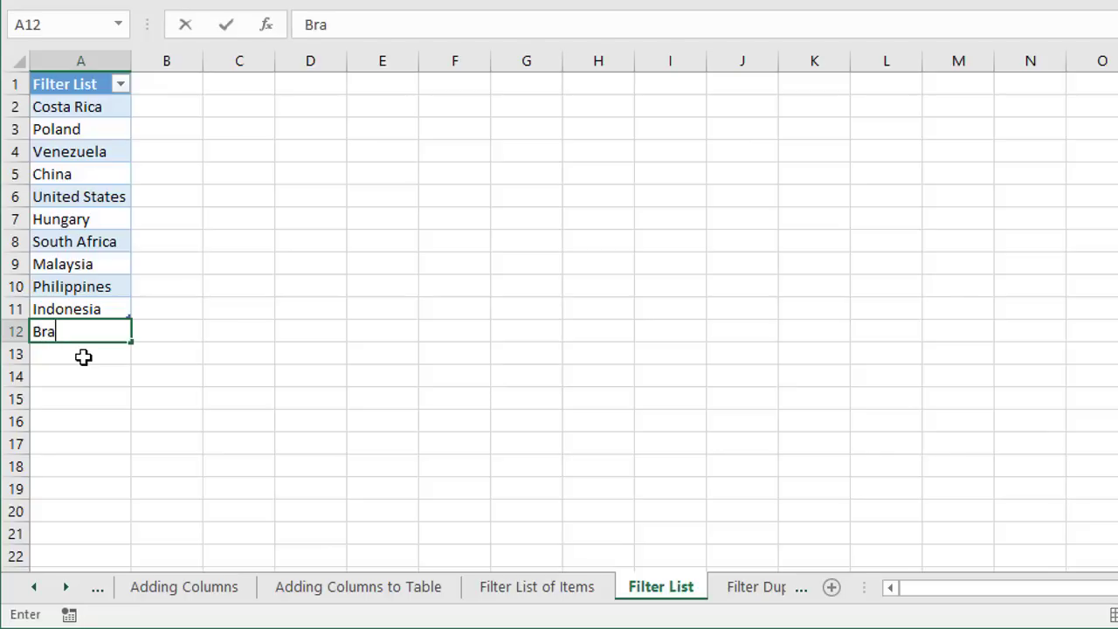
pyautogui.write('zil')
pyautogui.press('Return')
pyautogui.write('Portugal')
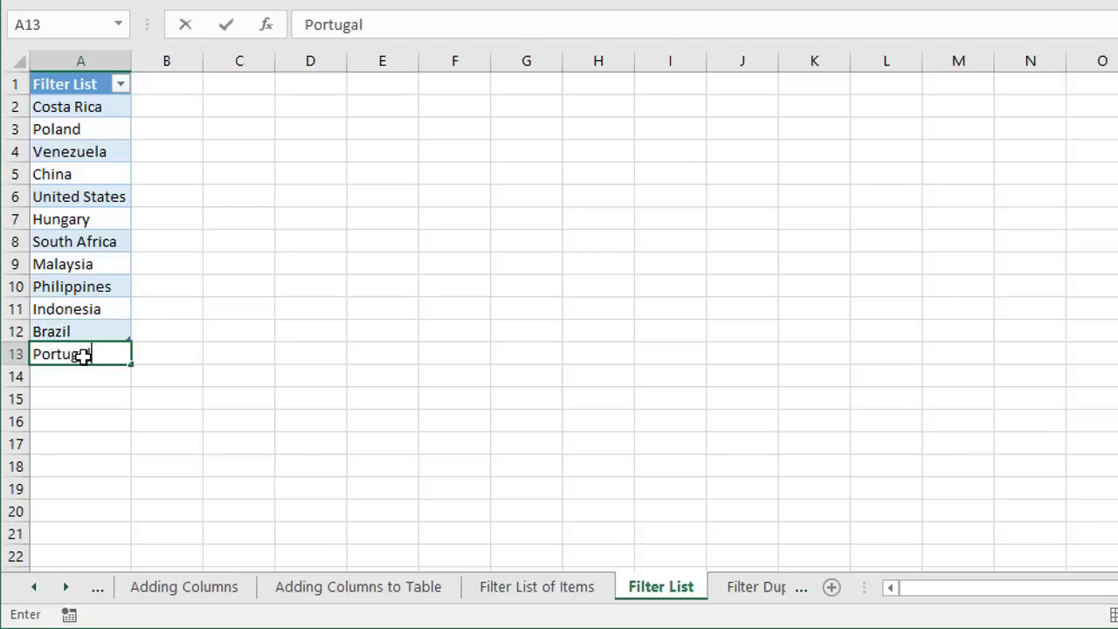
pyautogui.press('Return')
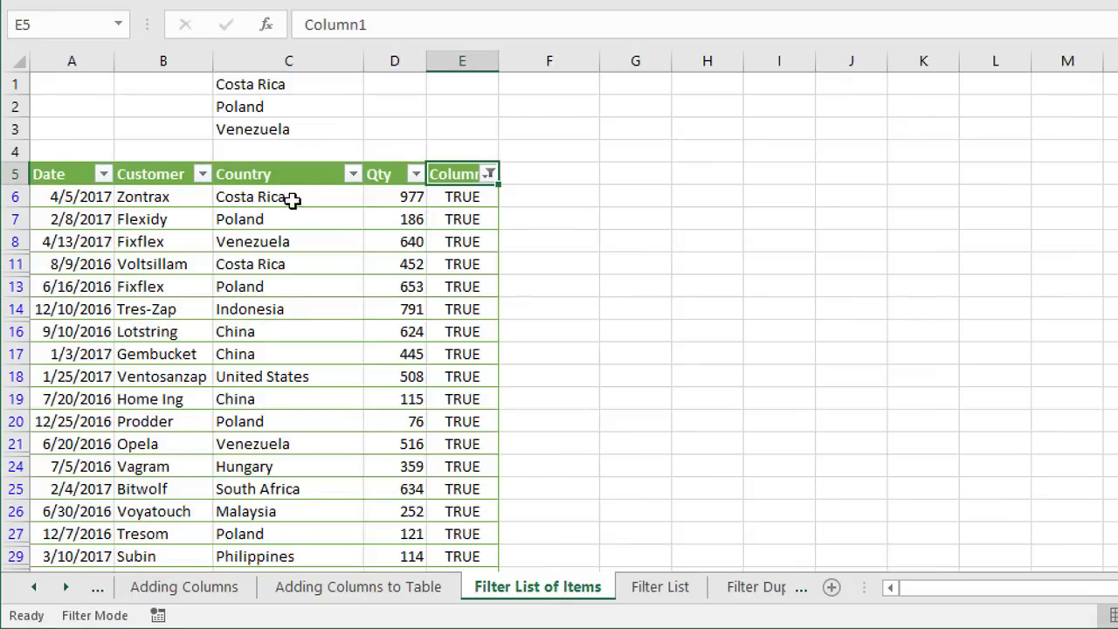
pyautogui.click(463, 200)
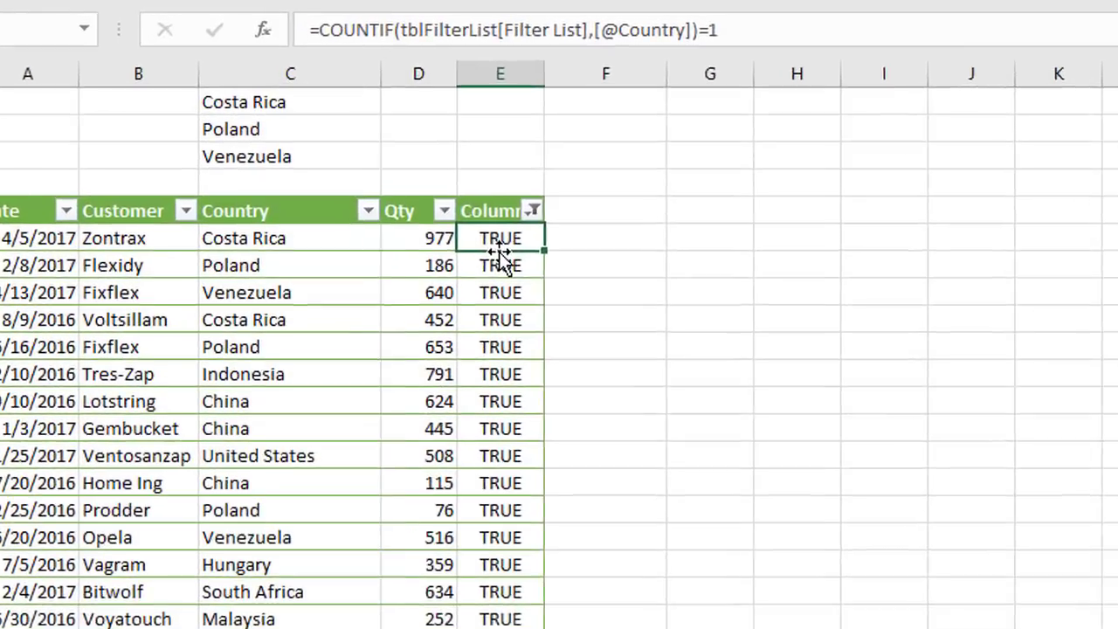
pyautogui.doubleClick(463, 200)
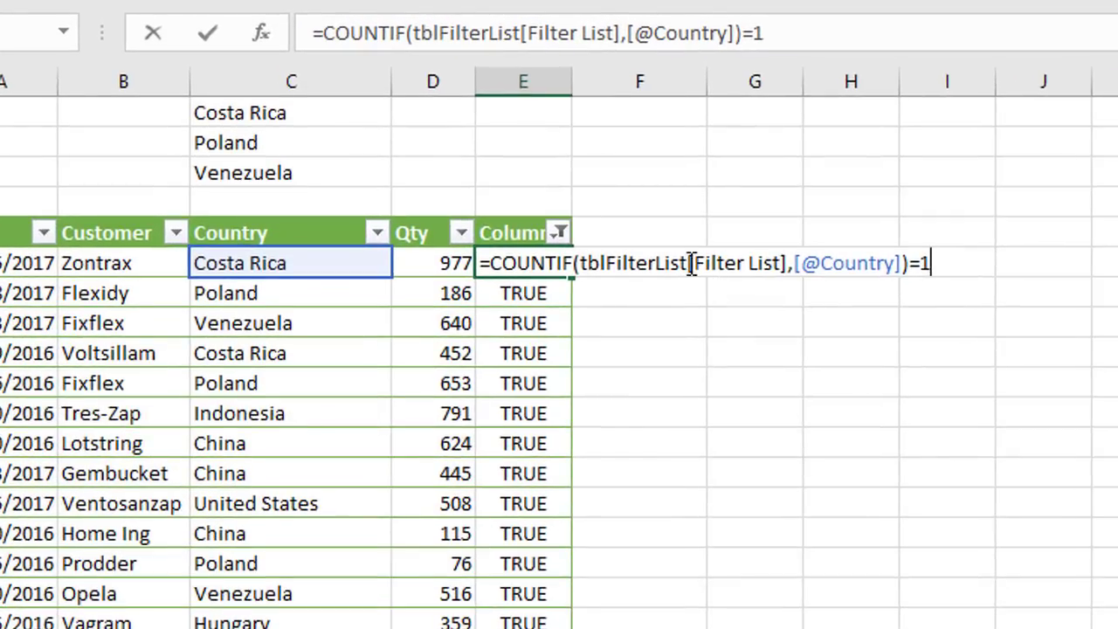
pyautogui.moveTo(694, 262); pyautogui.dragTo(784, 259)
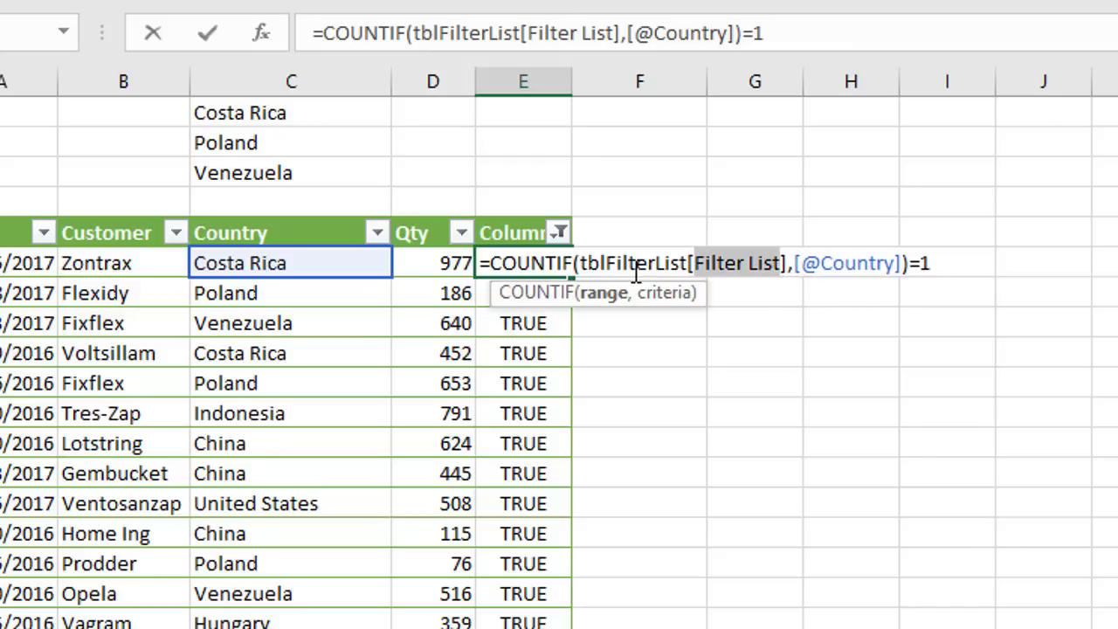
pyautogui.press('Escape')
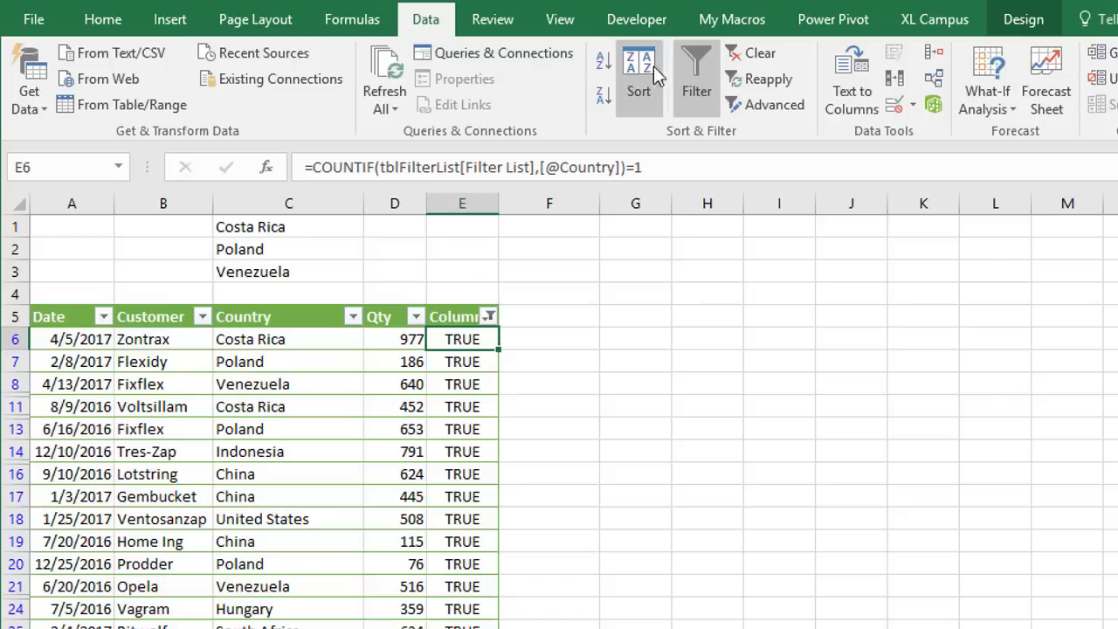
# Step: Reapply the filter so the Brazil and Portugal rows show, 493 of 993 records
pyautogui.click(755, 78)
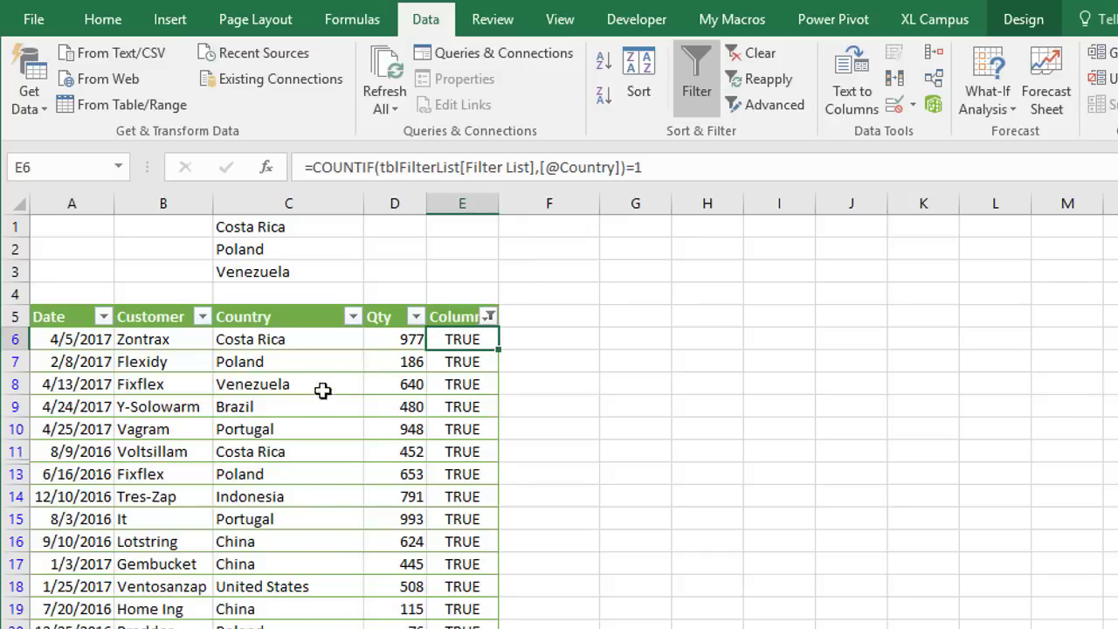
pyautogui.click(256, 408)
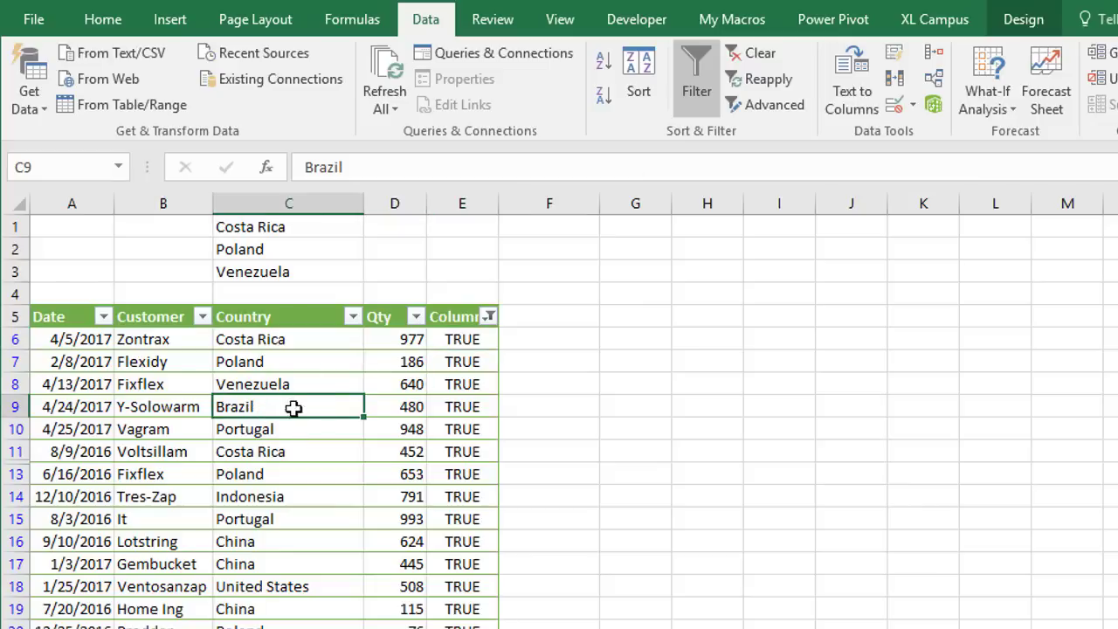
pyautogui.click(283, 428)
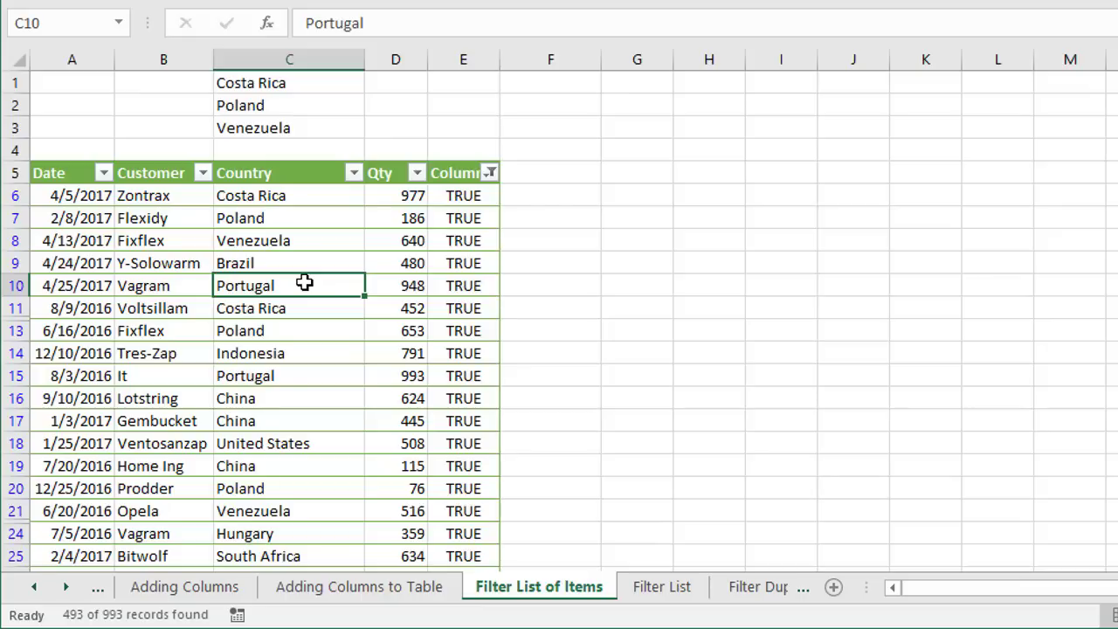
# Step: Switch the Column1 filter to FALSE only, showing 500 of 993 unlisted-country records
pyautogui.click(657, 591)
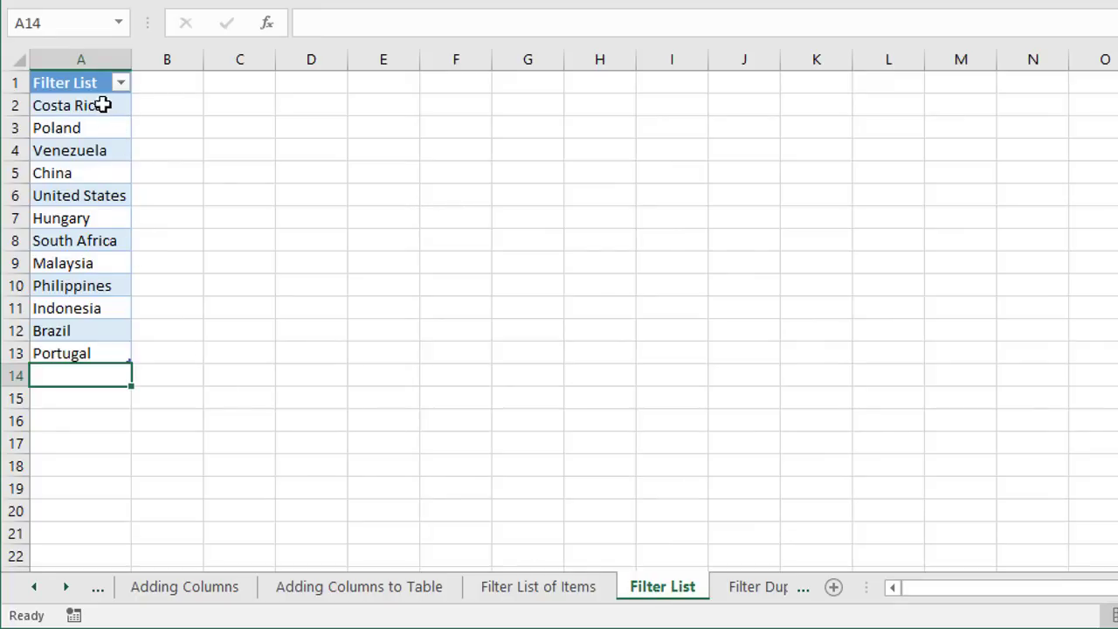
pyautogui.click(548, 589)
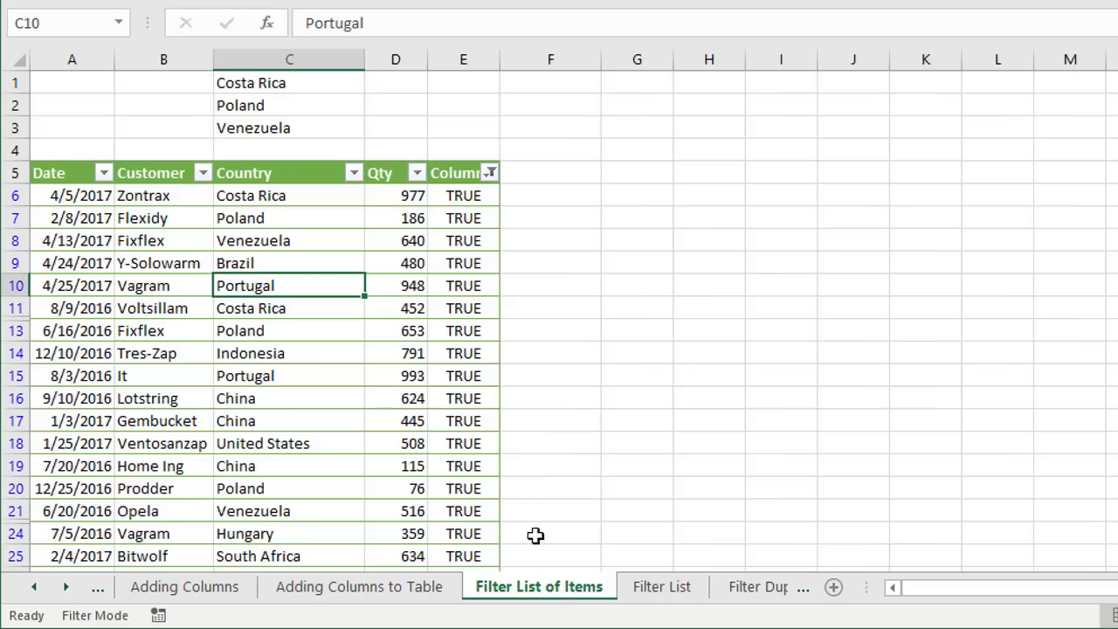
pyautogui.click(491, 174)
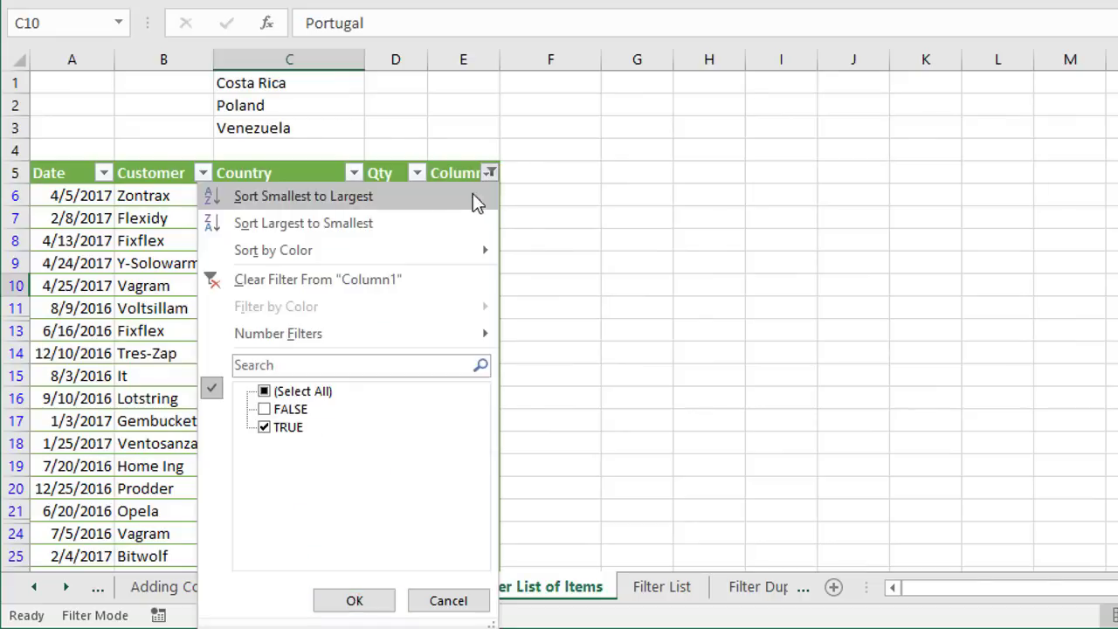
pyautogui.click(266, 410)
pyautogui.click(267, 428)
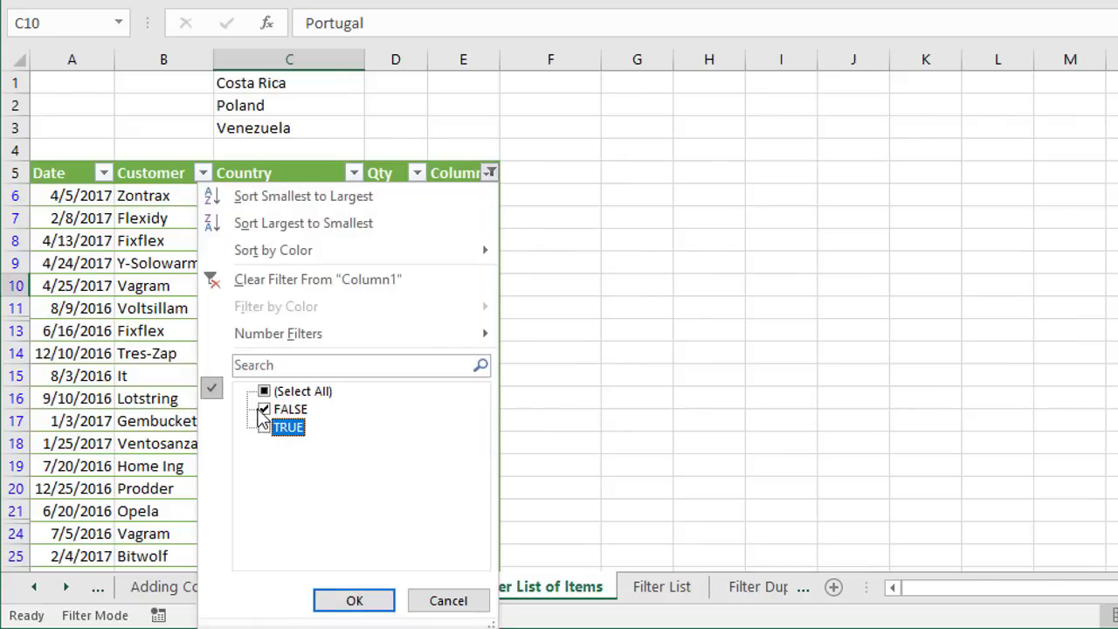
pyautogui.click(354, 600)
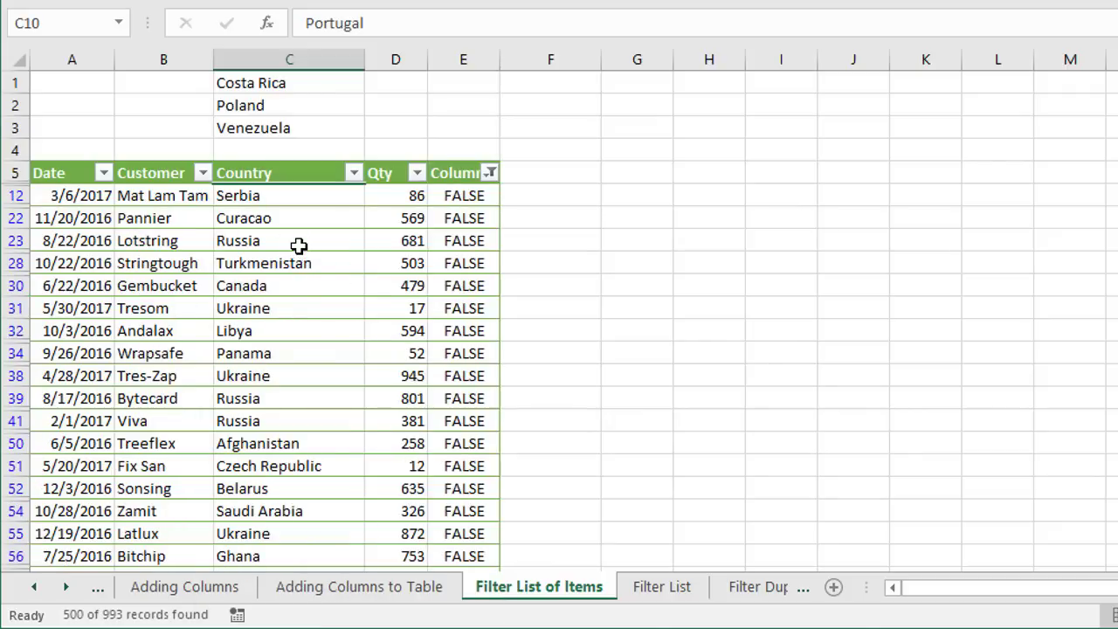
pyautogui.click(661, 586)
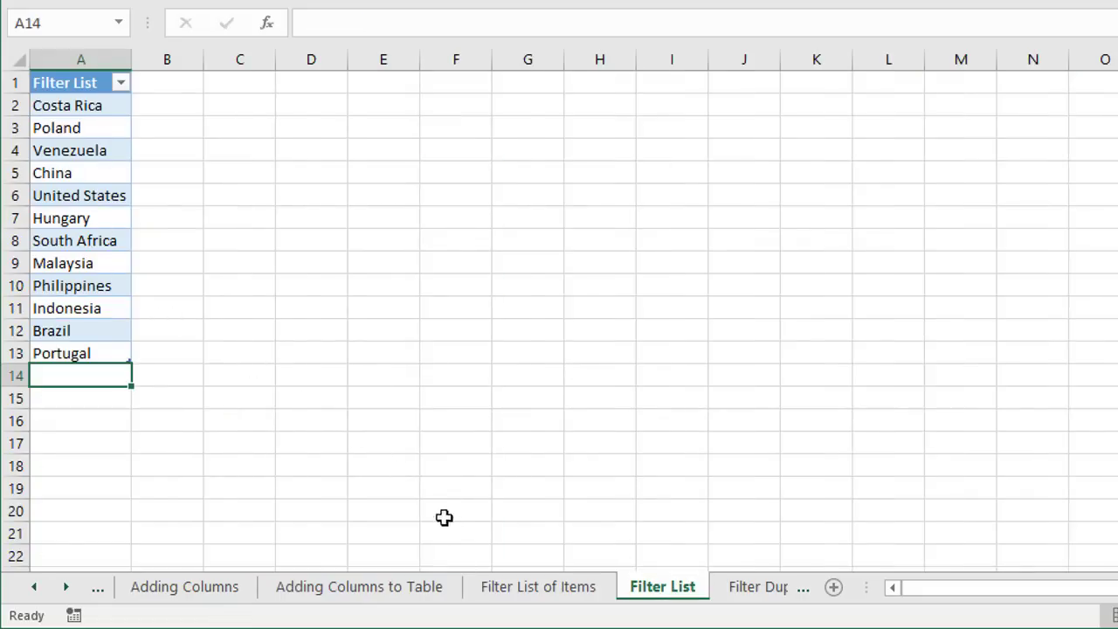
pyautogui.click(498, 587)
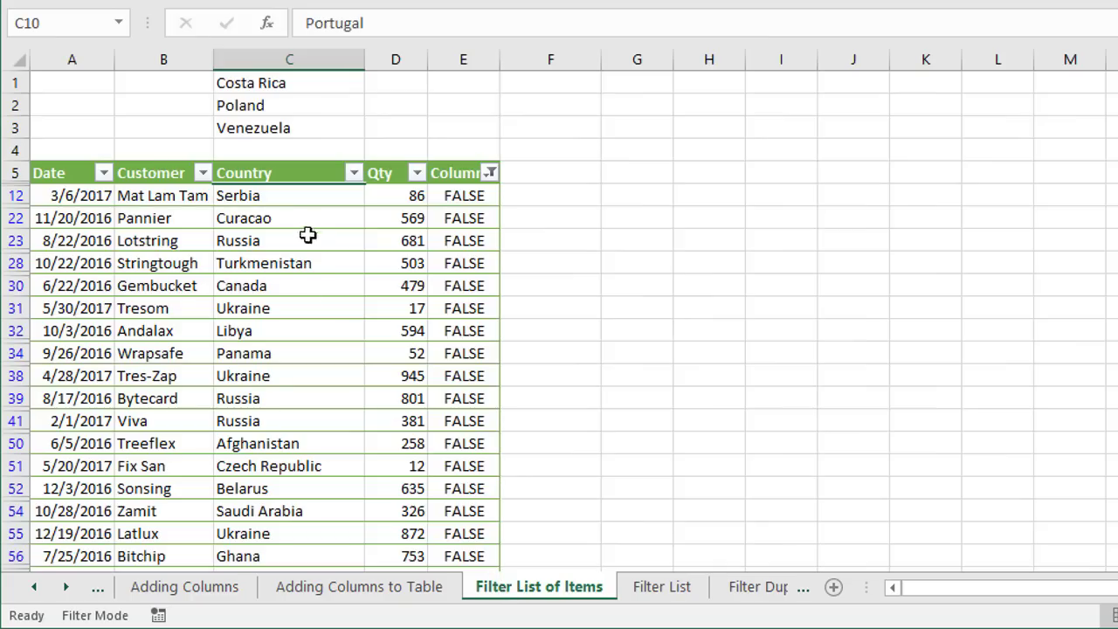